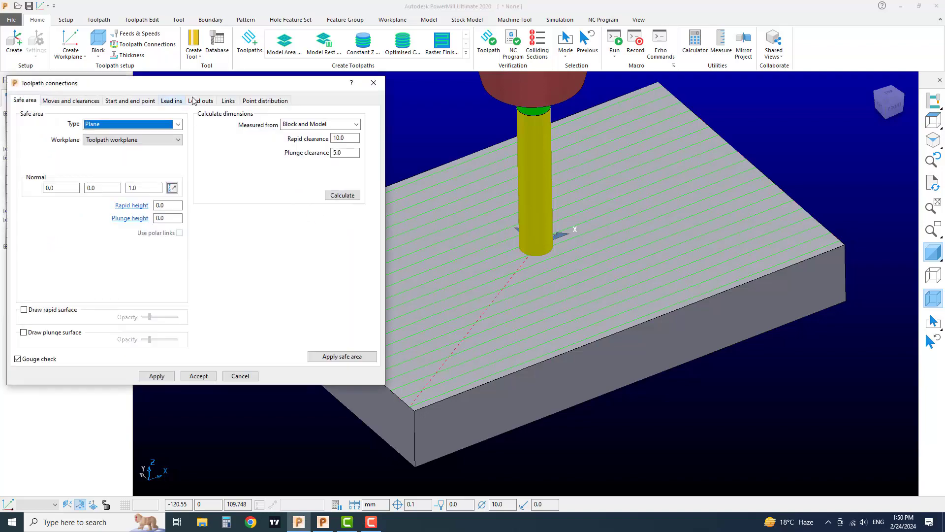
# Step: Examine the lead-in settings of the toolpath connections and the raster toolpath's entry move on the block's top face
pyautogui.moveTo(198, 85); pyautogui.dragTo(264, 85)
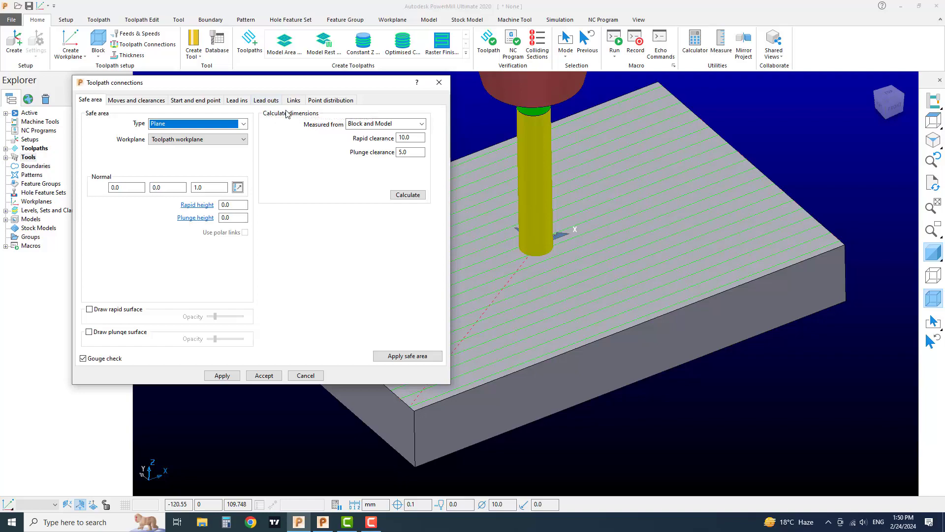
pyautogui.click(238, 101)
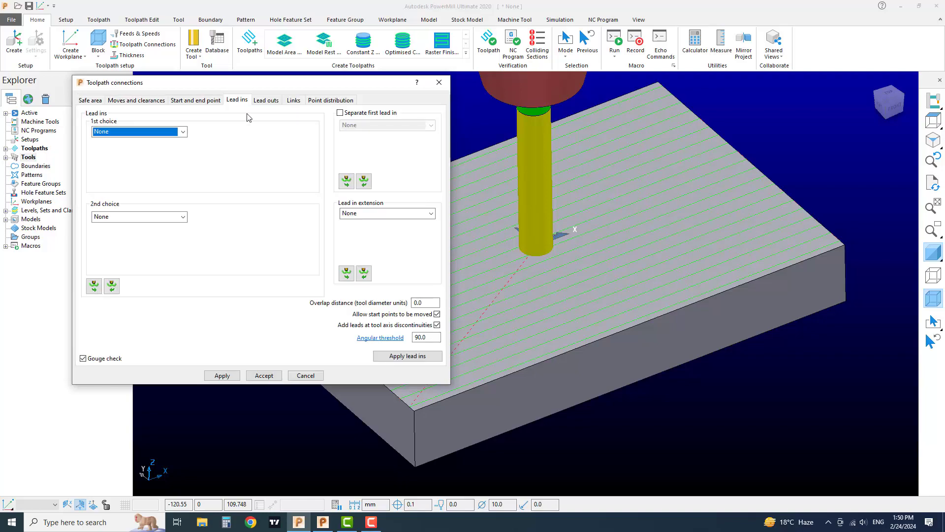
pyautogui.keyDown('shift'); pyautogui.moveTo(575, 247); pyautogui.dragTo(587, 315, button='middle'); pyautogui.keyUp('shift')
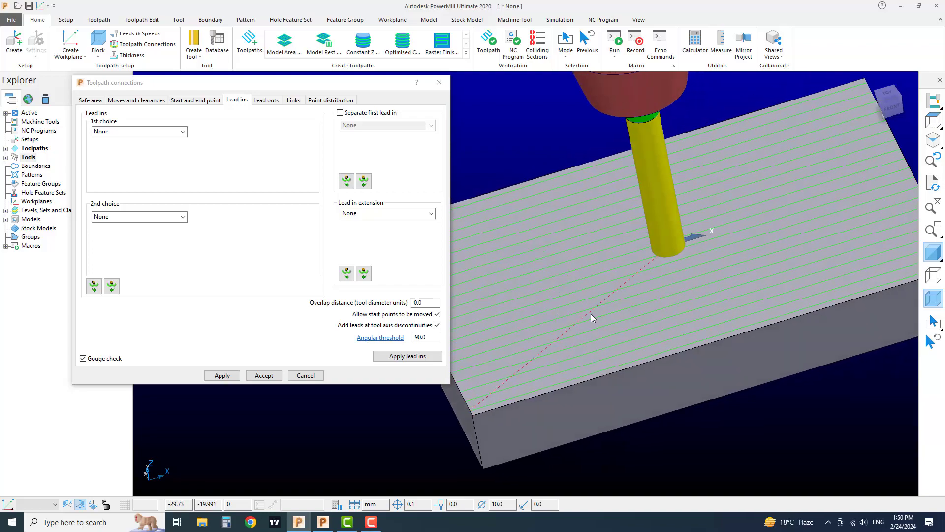
pyautogui.scroll(-3, 591, 314)
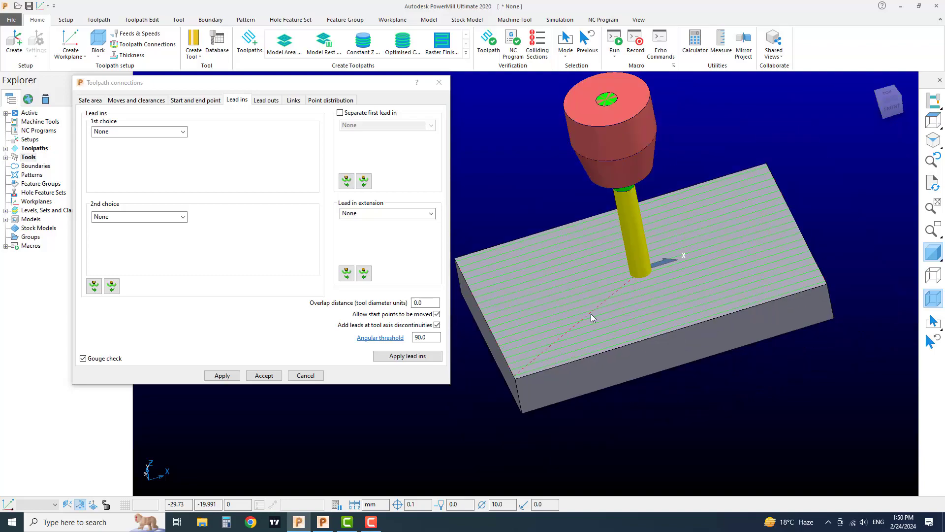
pyautogui.moveTo(601, 320)
pyautogui.mouseDown(button='middle')
pyautogui.moveTo(595, 326)
pyautogui.moveTo(626, 321)
pyautogui.moveTo(606, 320)
pyautogui.moveTo(614, 312)
pyautogui.mouseUp(button='middle')
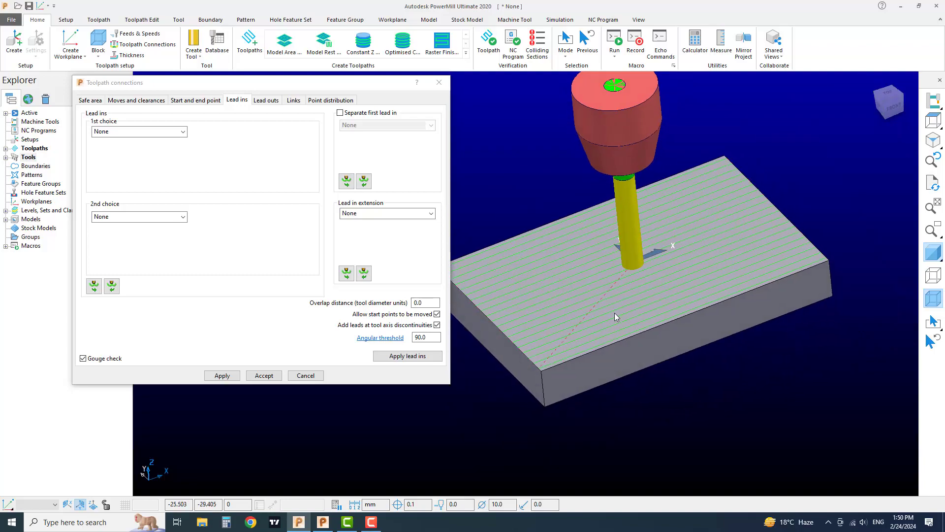
pyautogui.scroll(4, 615, 312)
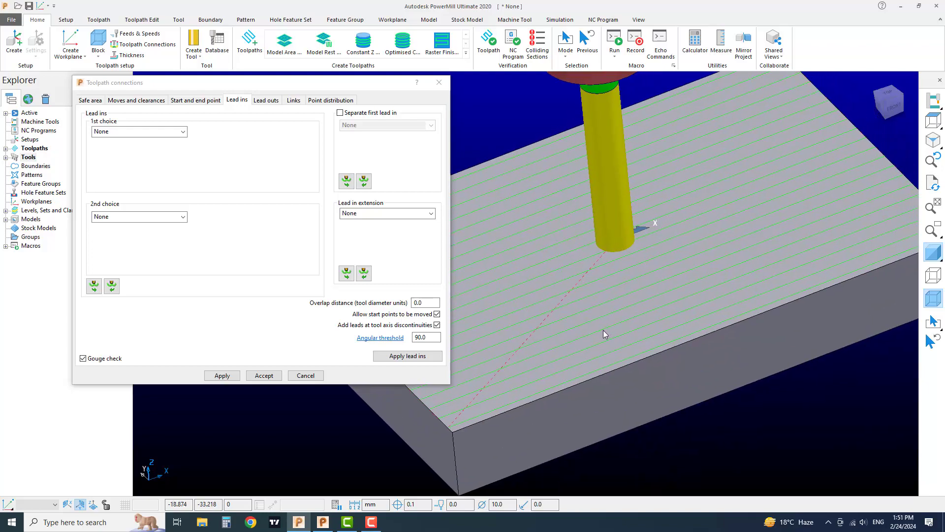
pyautogui.keyDown('shift'); pyautogui.moveTo(604, 334); pyautogui.dragTo(592, 339, button='middle'); pyautogui.keyUp('shift')
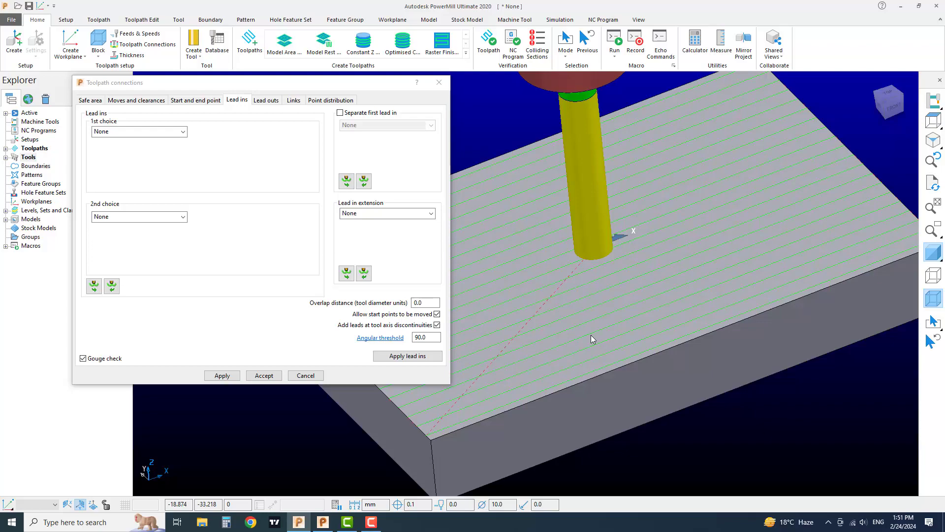
pyautogui.keyDown('shift'); pyautogui.moveTo(591, 334); pyautogui.dragTo(560, 312, button='middle'); pyautogui.keyUp('shift')
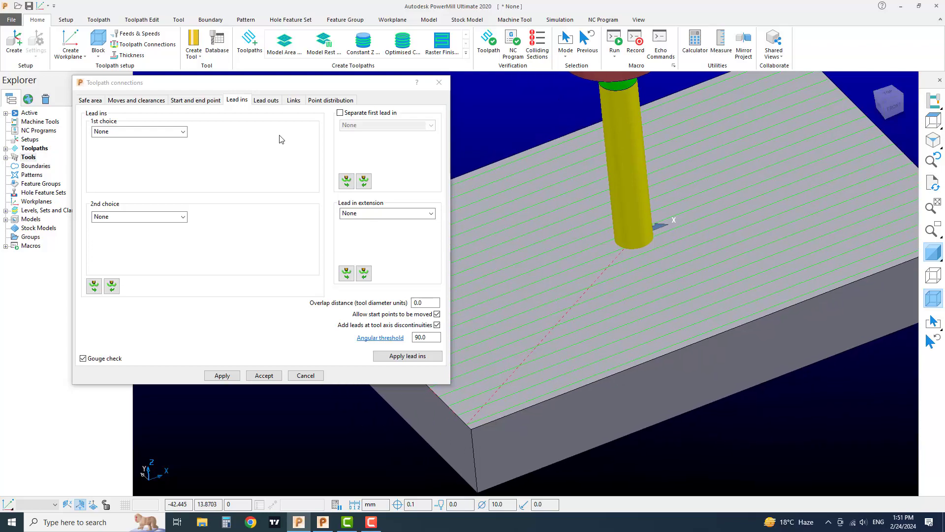
# Step: Examine the toolpath's link settings and the moves joining the raster passes along the block's edges, leaving the connection settings unchanged
pyautogui.click(295, 101)
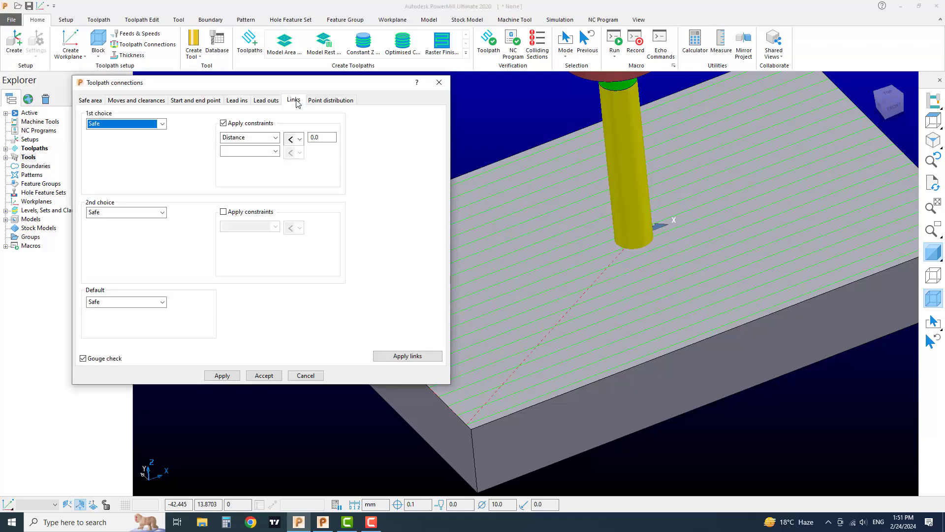
pyautogui.scroll(-4, 673, 276)
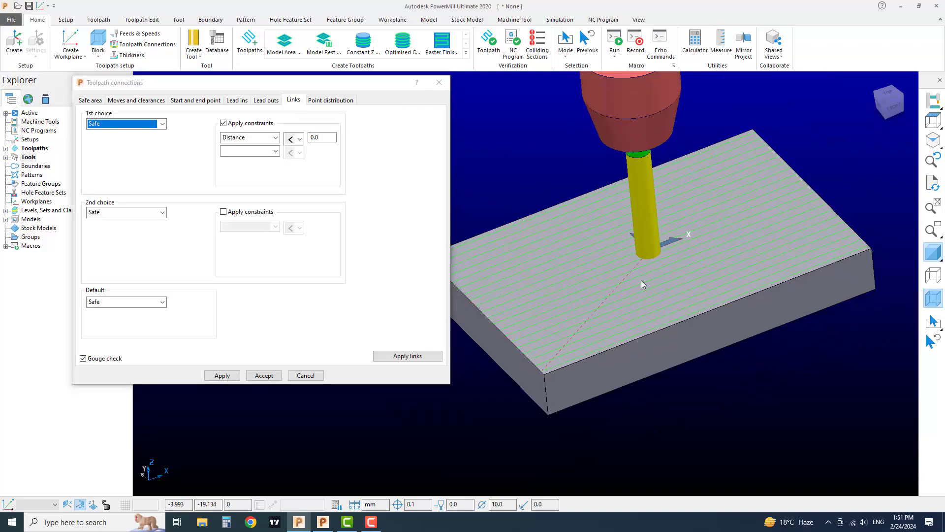
pyautogui.scroll(2, 644, 278)
pyautogui.scroll(-1, 644, 278)
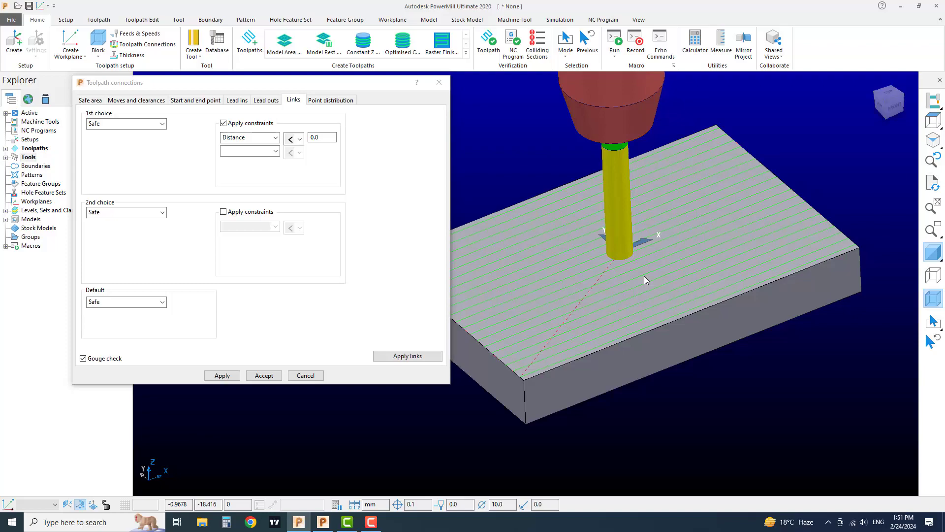
pyautogui.scroll(1, 642, 278)
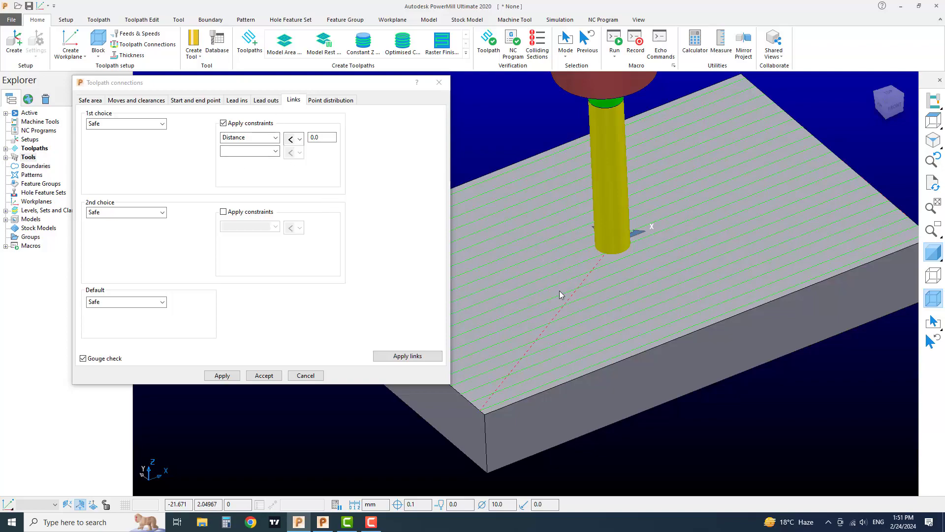
pyautogui.moveTo(559, 290); pyautogui.dragTo(660, 315, button='middle')
pyautogui.scroll(5, 660, 315)
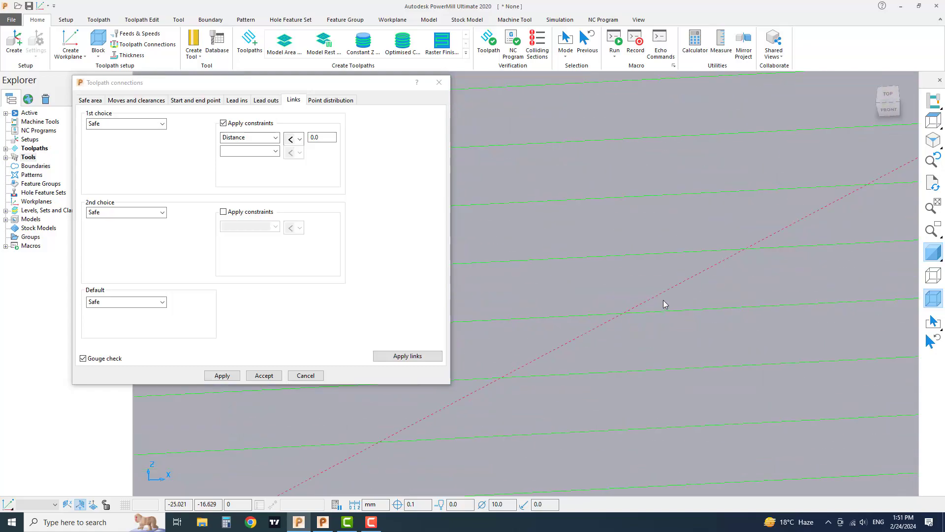
pyautogui.scroll(-5, 663, 297)
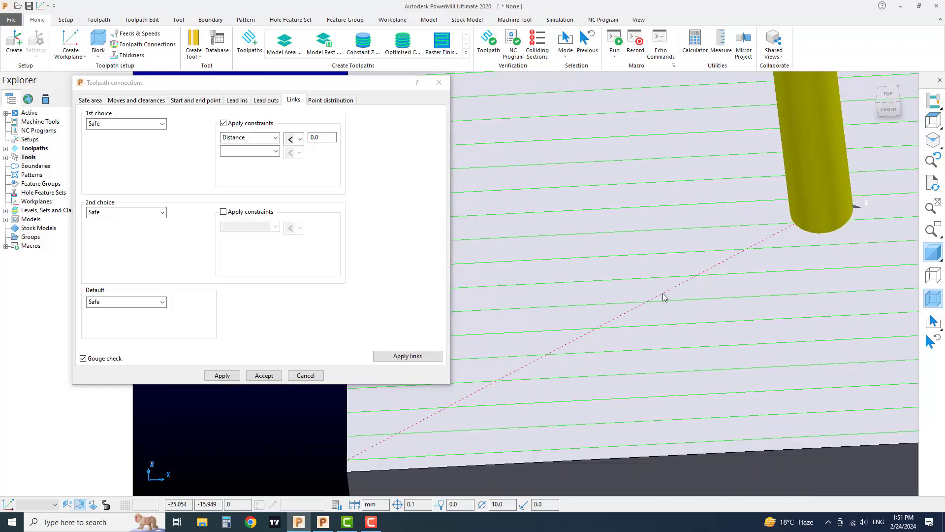
pyautogui.scroll(3, 663, 297)
pyautogui.scroll(-1, 664, 297)
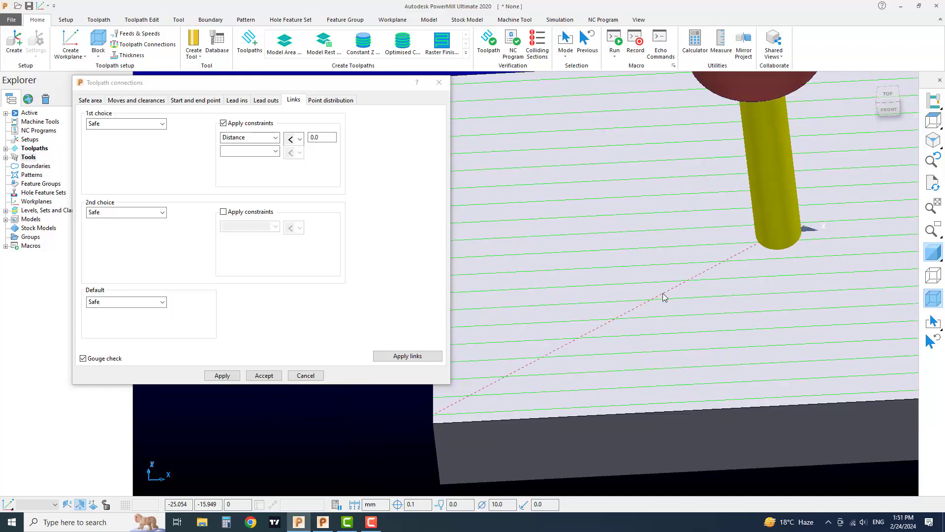
pyautogui.scroll(-2, 673, 296)
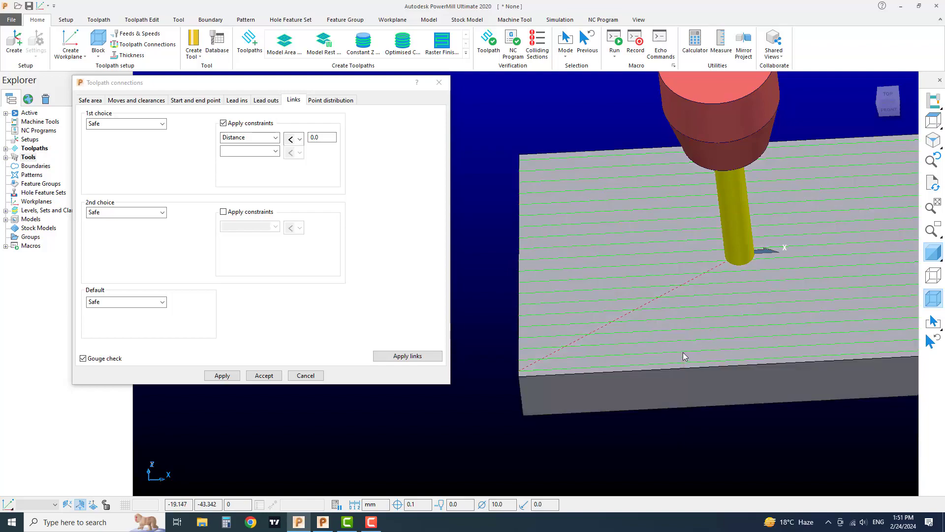
pyautogui.scroll(3, 688, 315)
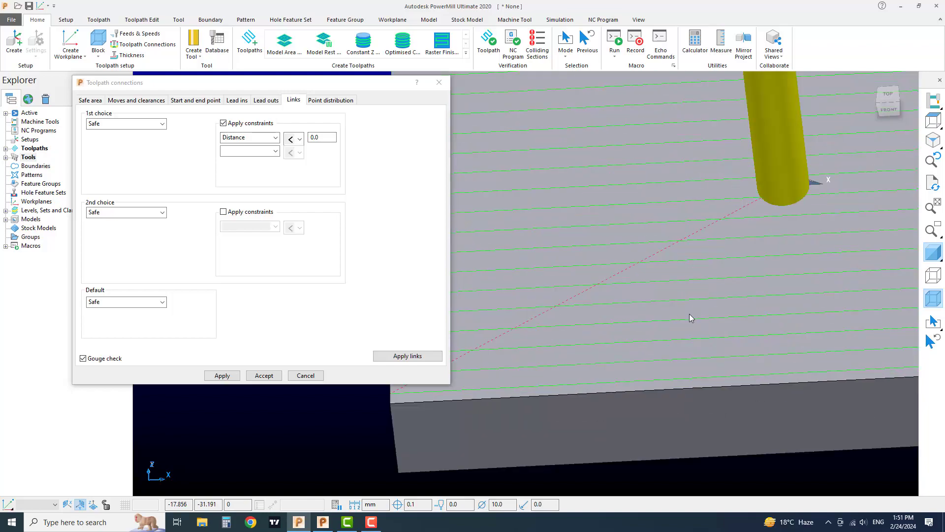
pyautogui.scroll(-3, 690, 317)
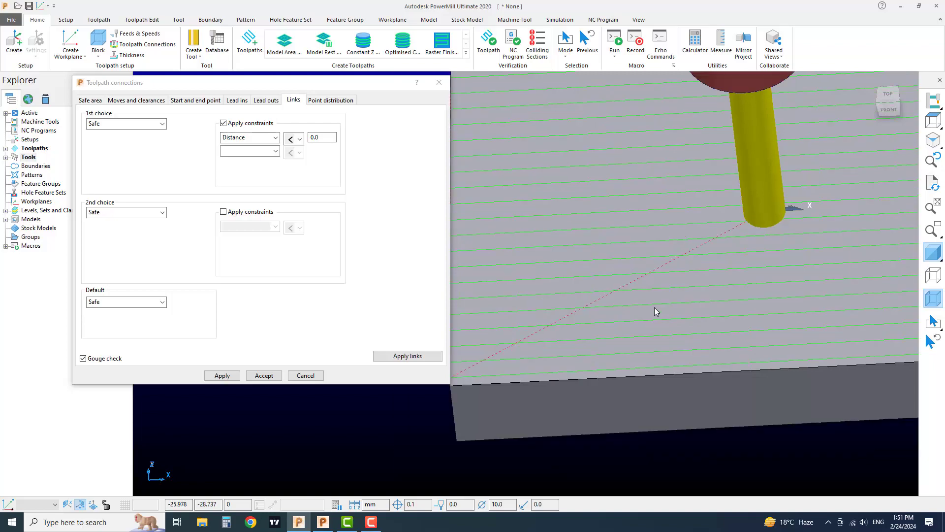
pyautogui.moveTo(581, 317); pyautogui.dragTo(555, 315, button='middle')
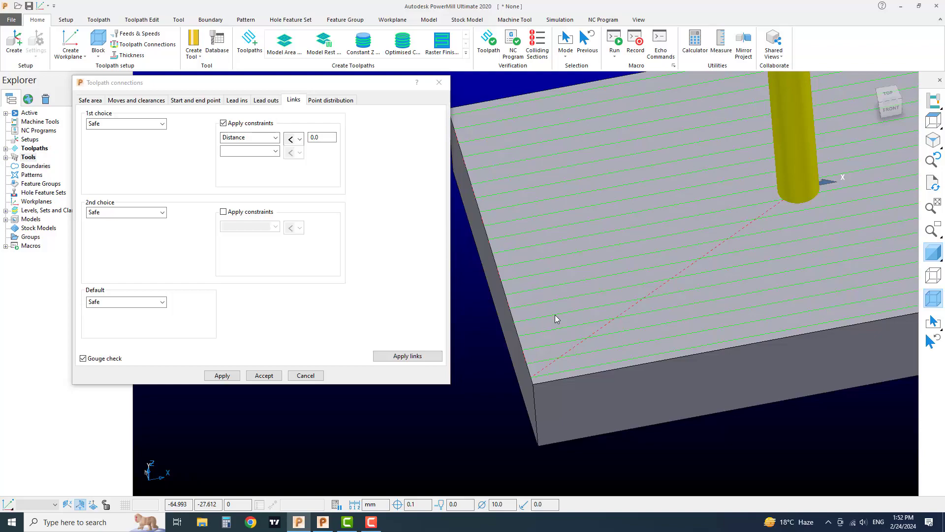
pyautogui.moveTo(554, 315); pyautogui.dragTo(509, 291, button='middle')
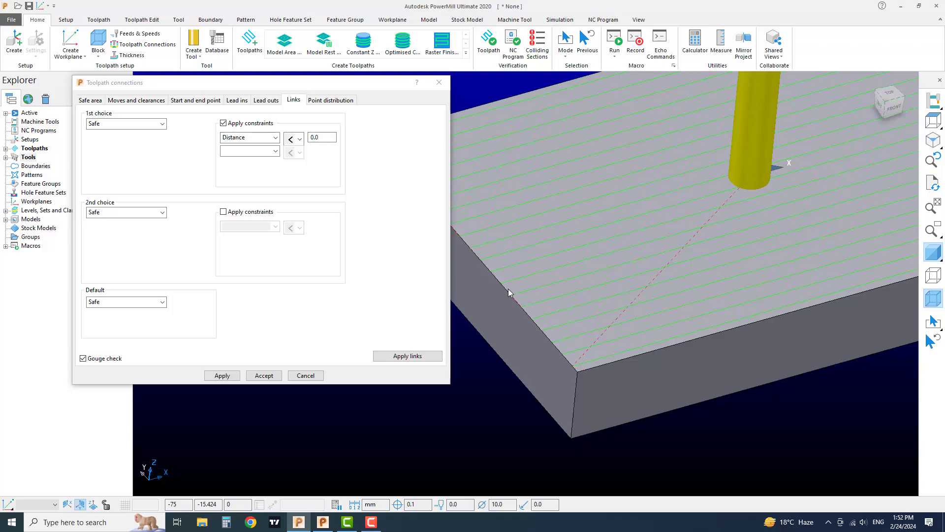
pyautogui.moveTo(611, 290); pyautogui.dragTo(648, 329, button='middle')
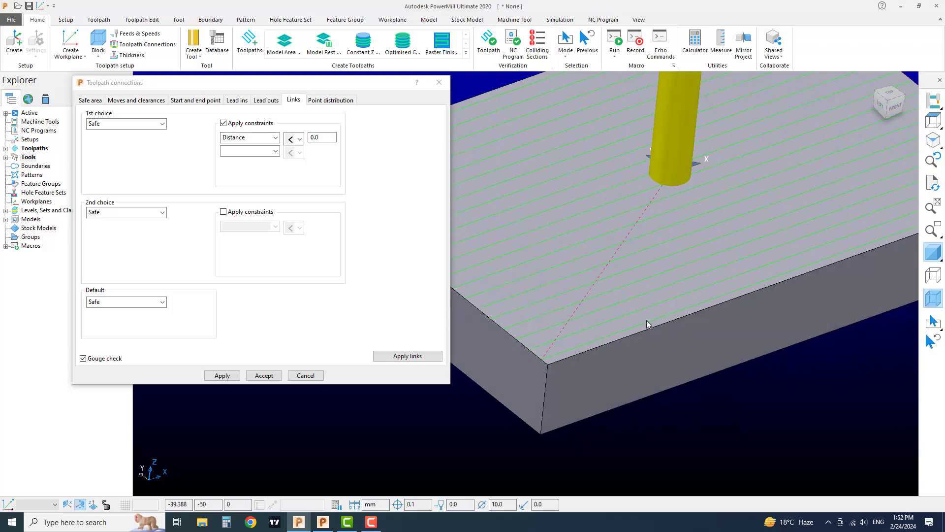
pyautogui.click(236, 100)
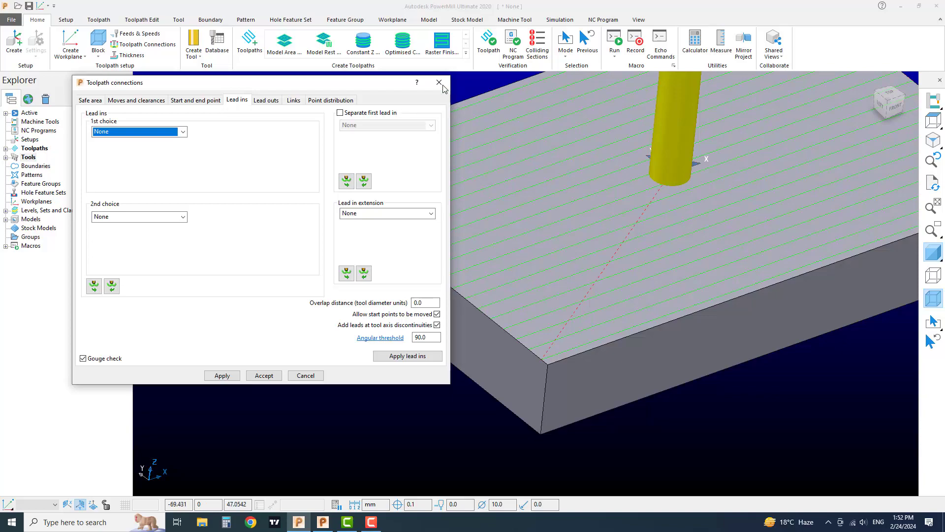
pyautogui.press('Escape')
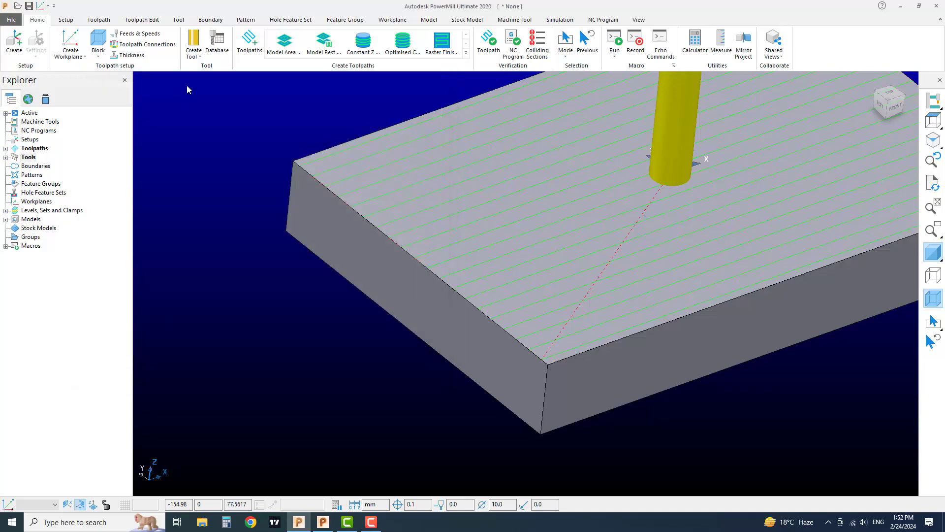
# Step: Reopen the toolpath connections settings and set the first-choice lead-in to Surface normal arc
pyautogui.click(140, 47)
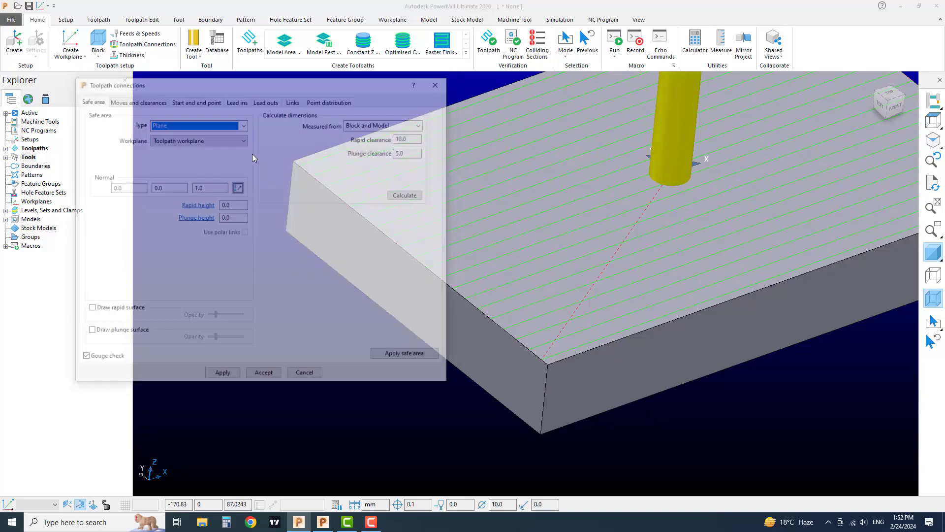
pyautogui.moveTo(260, 83); pyautogui.dragTo(283, 115)
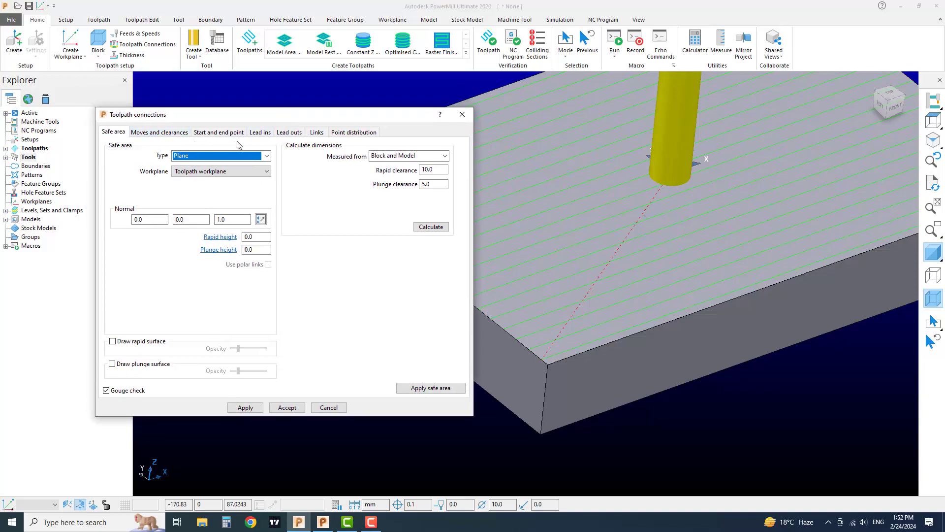
pyautogui.click(264, 132)
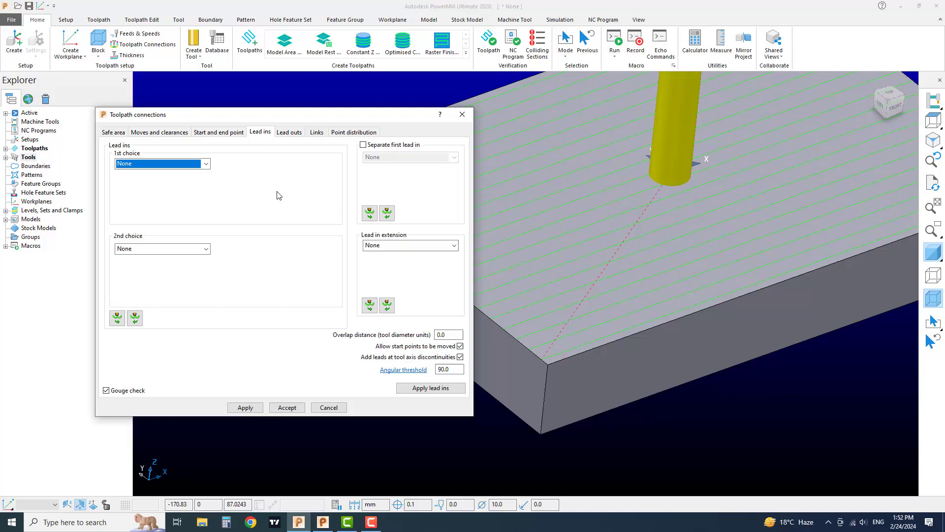
pyautogui.click(184, 164)
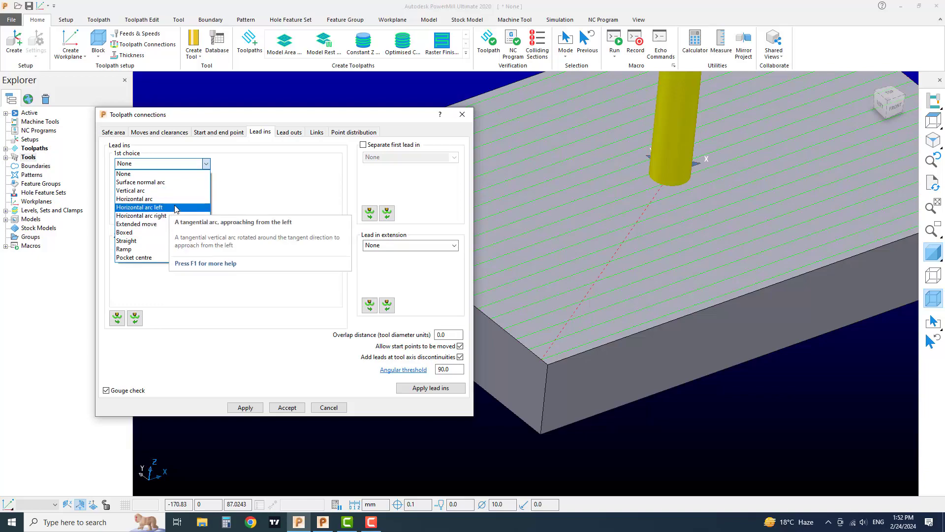
pyautogui.click(138, 182)
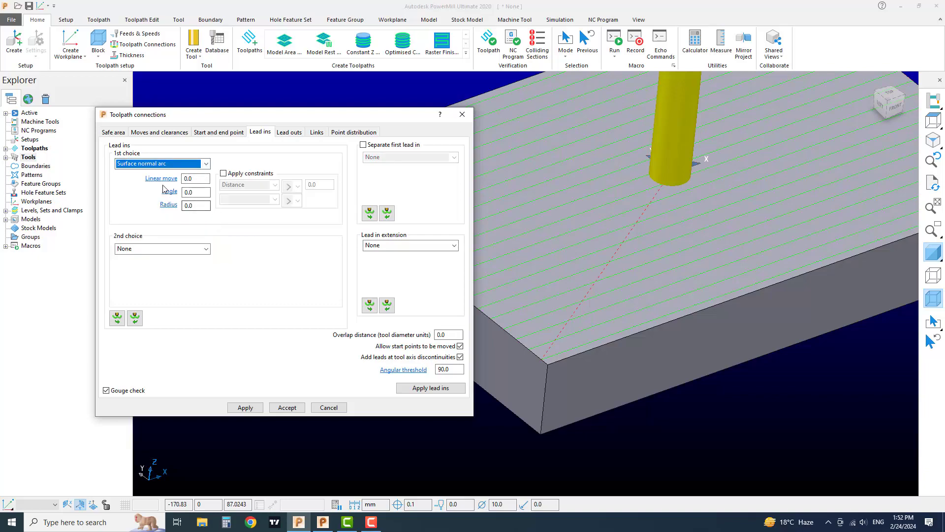
# Step: Examine the start of the first raster pass and its straight entry move at the block's front corner
pyautogui.click(190, 180)
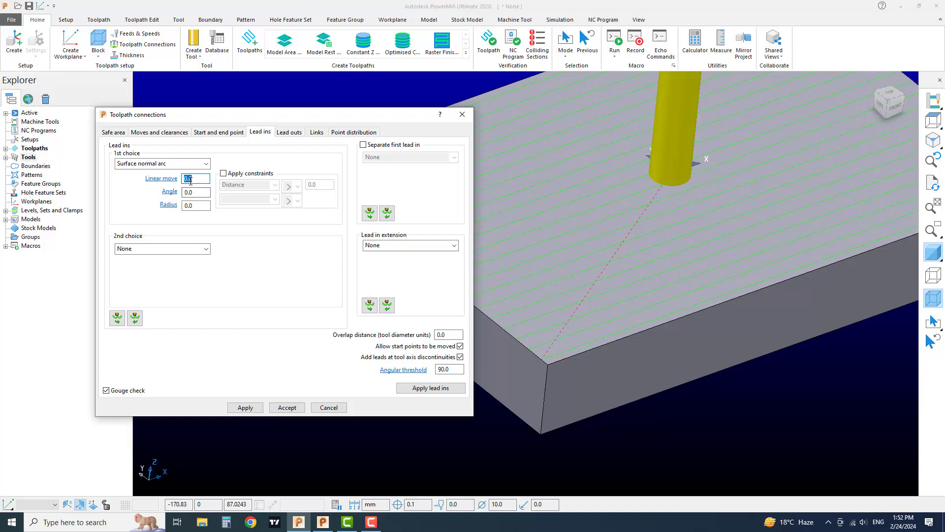
pyautogui.moveTo(627, 277); pyautogui.dragTo(660, 288, button='middle')
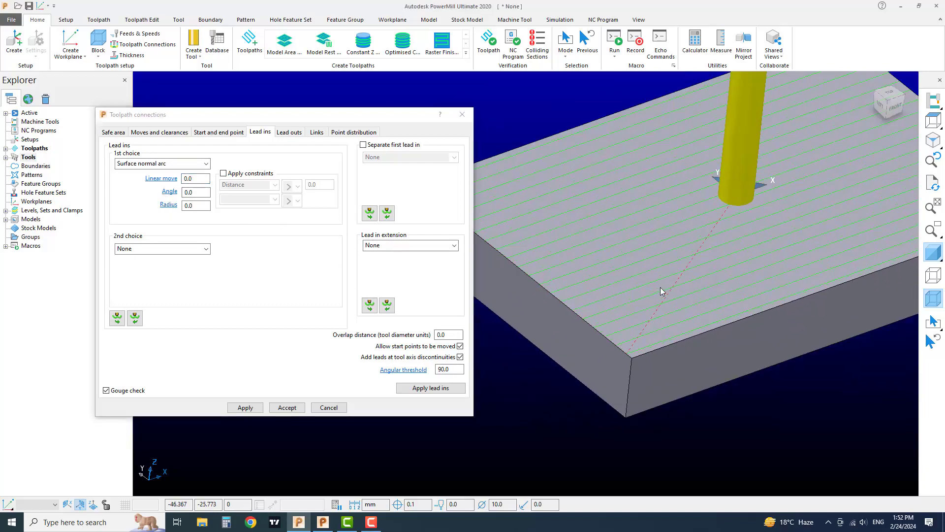
pyautogui.scroll(5, 683, 292)
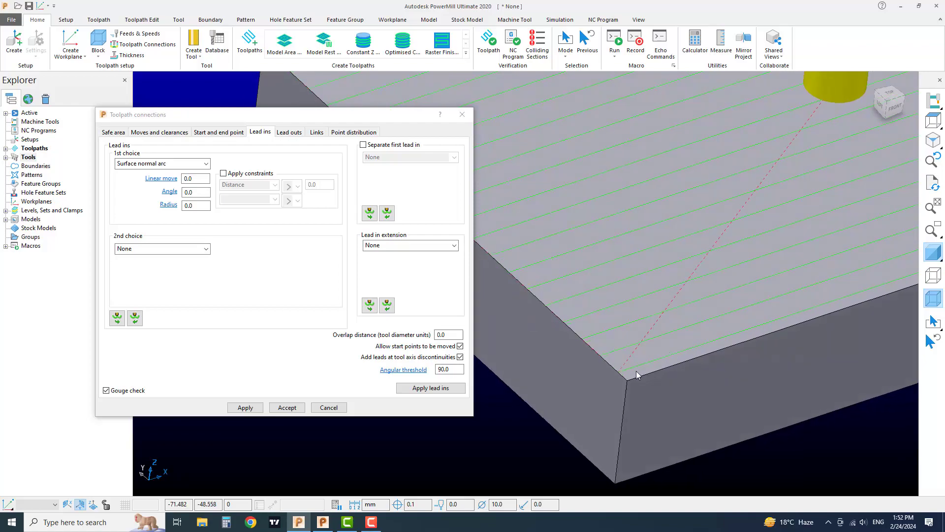
pyautogui.scroll(-2, 635, 373)
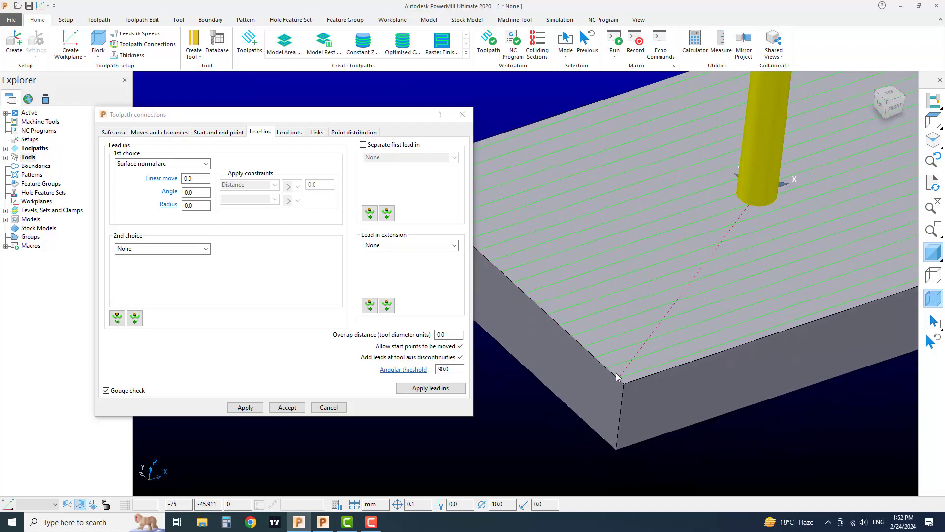
pyautogui.scroll(2, 700, 395)
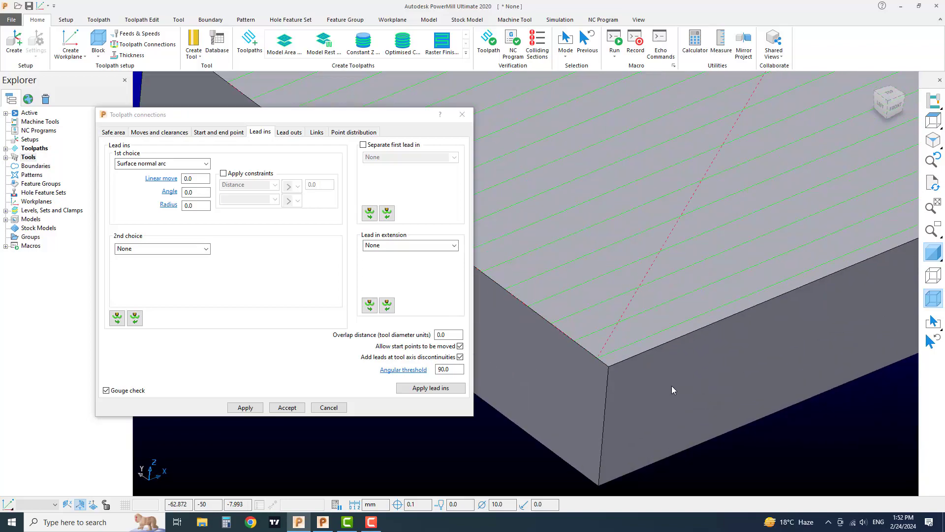
pyautogui.keyDown('shift'); pyautogui.moveTo(660, 379); pyautogui.dragTo(619, 357, button='middle'); pyautogui.keyUp('shift')
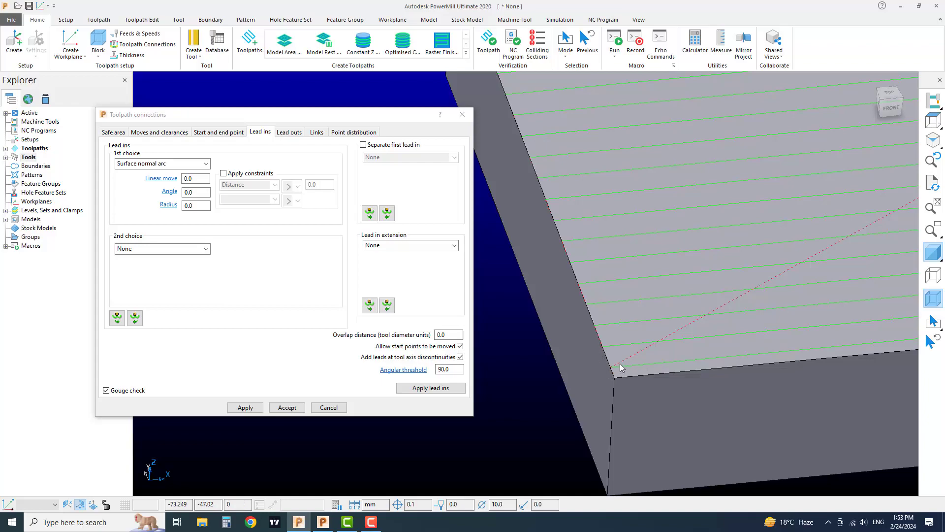
pyautogui.scroll(2, 592, 355)
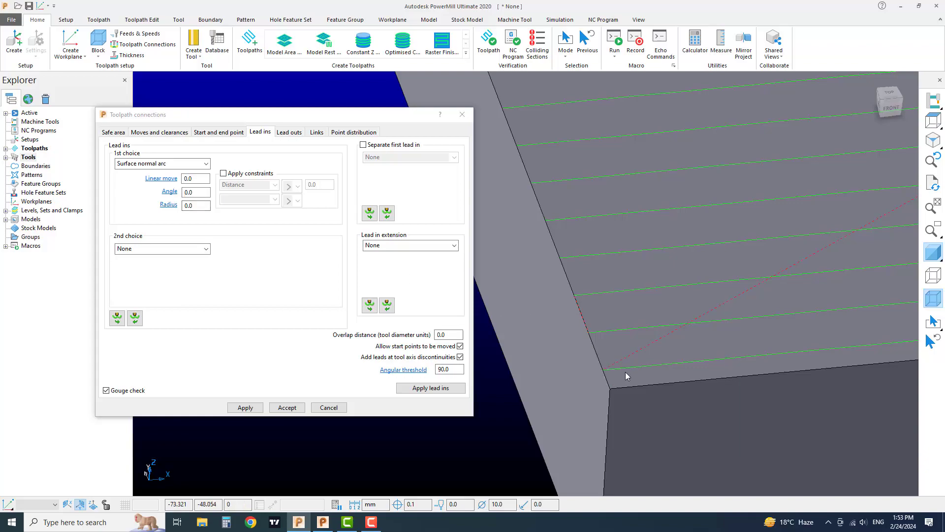
pyautogui.moveTo(578, 373); pyautogui.dragTo(636, 381, button='middle')
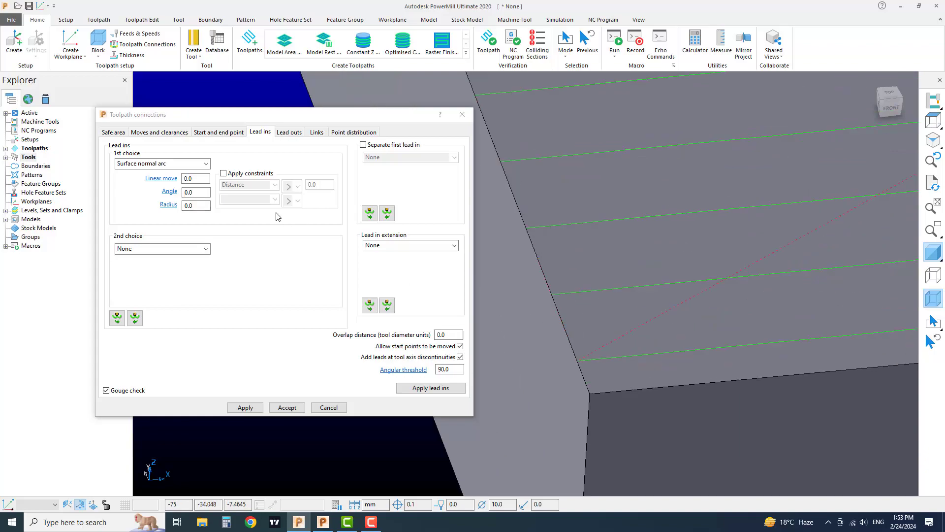
# Step: Set the surface normal arc lead-in to linear move 2, angle 45 and radius 3, and apply the lead-ins
pyautogui.click(202, 177)
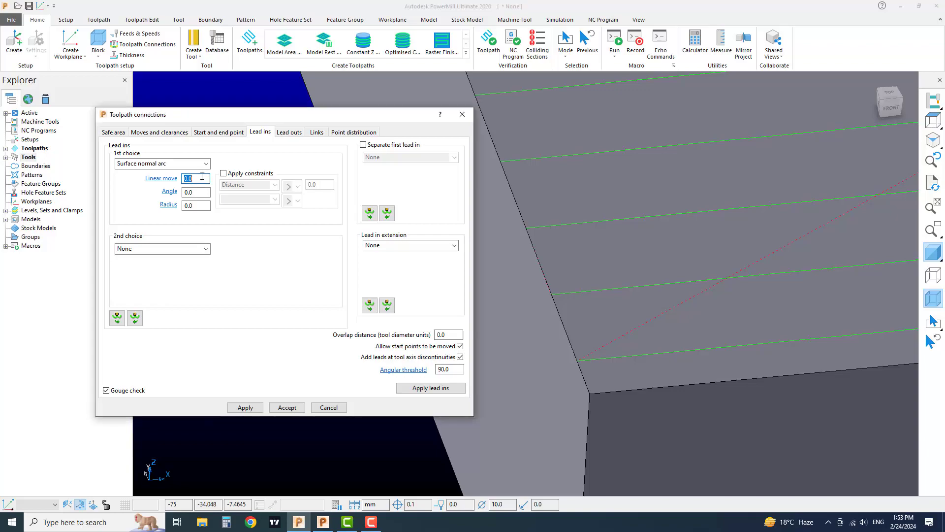
pyautogui.write('2')
pyautogui.click(202, 192)
pyautogui.press('Return')
pyautogui.write('45')
pyautogui.press('Return')
pyautogui.press('Tab')
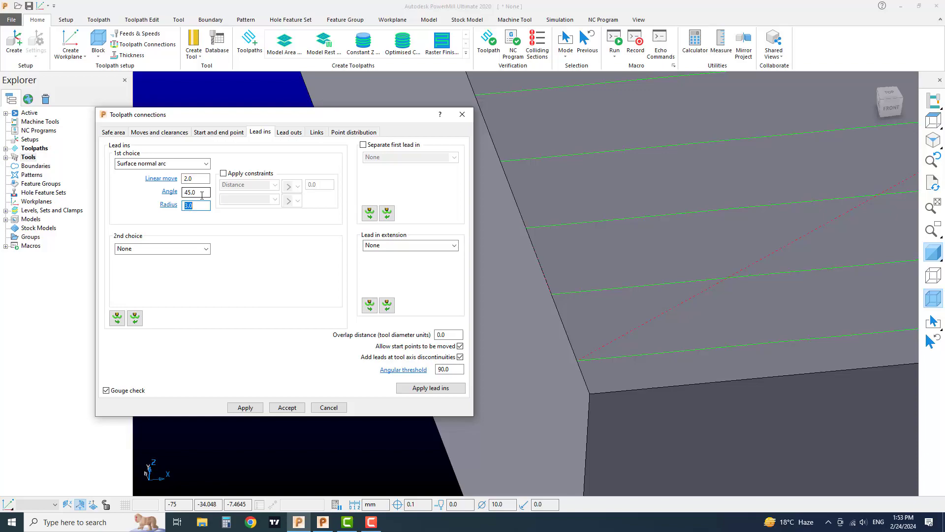
pyautogui.click(423, 388)
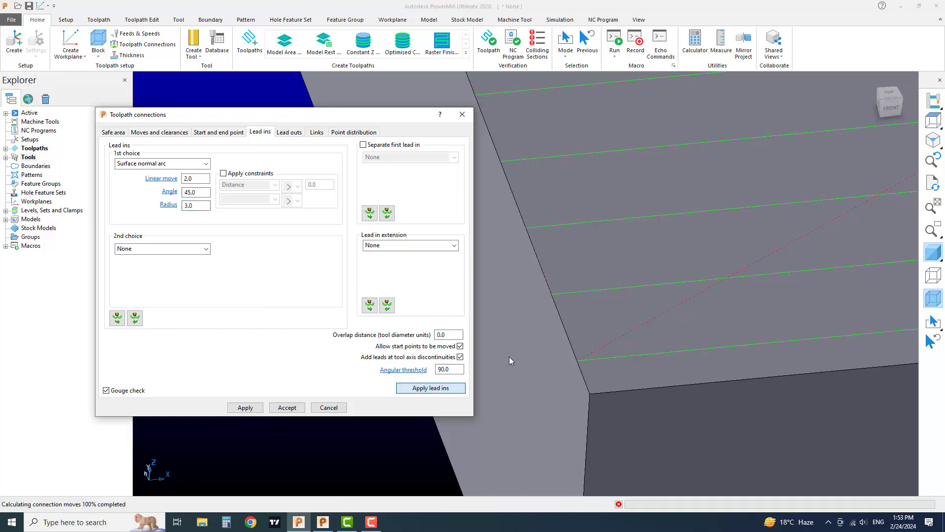
# Step: Examine the arc lead-ins at the starts of the raster passes along the block's short edge
pyautogui.scroll(-2, 666, 354)
pyautogui.moveTo(665, 357)
pyautogui.mouseDown(button='middle')
pyautogui.moveTo(729, 373)
pyautogui.moveTo(665, 369)
pyautogui.moveTo(569, 317)
pyautogui.moveTo(678, 349)
pyautogui.mouseUp(button='middle')
pyautogui.scroll(2, 664, 350)
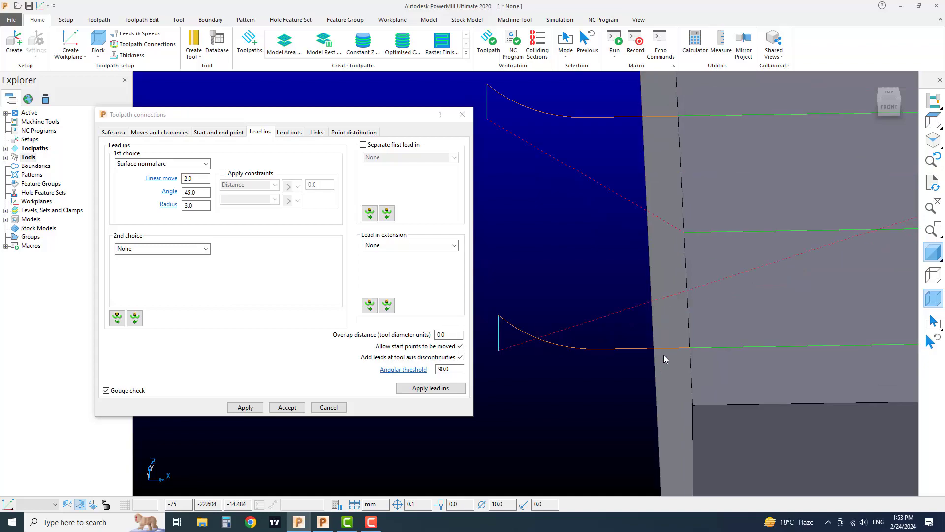
pyautogui.scroll(3, 659, 369)
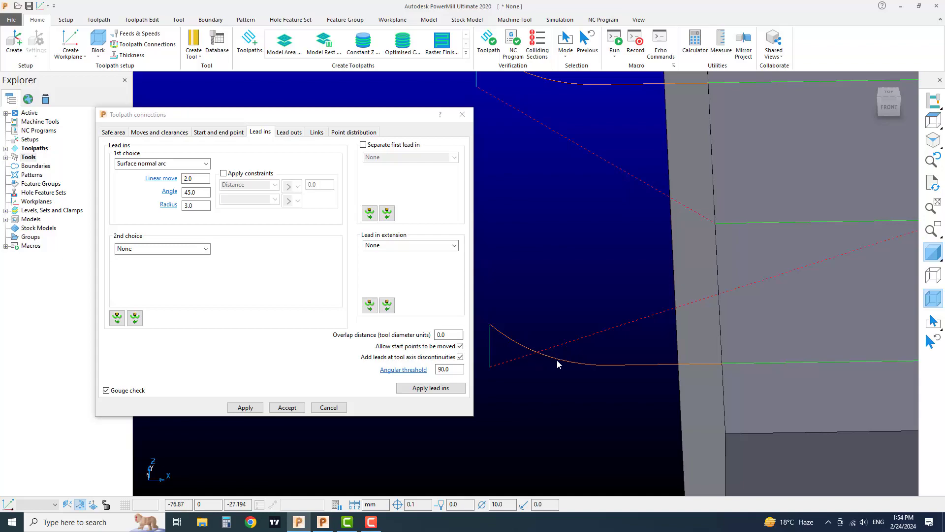
pyautogui.scroll(-5, 558, 361)
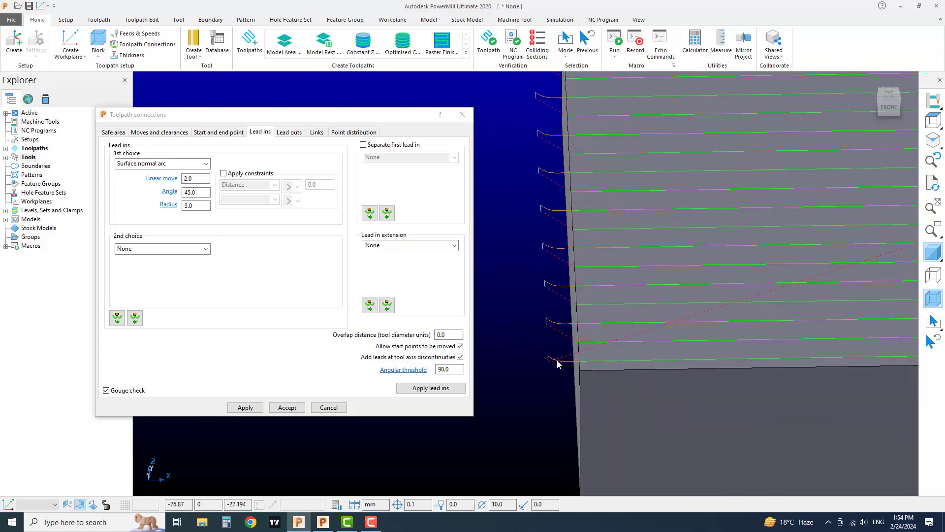
pyautogui.moveTo(620, 391)
pyautogui.mouseDown(button='middle')
pyautogui.moveTo(672, 377)
pyautogui.moveTo(633, 361)
pyautogui.moveTo(636, 374)
pyautogui.mouseUp(button='middle')
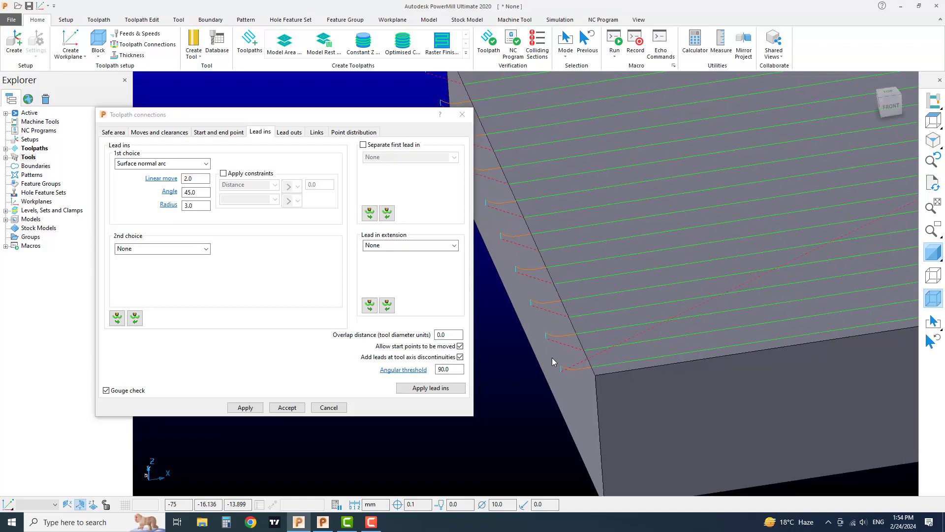
pyautogui.scroll(4, 574, 373)
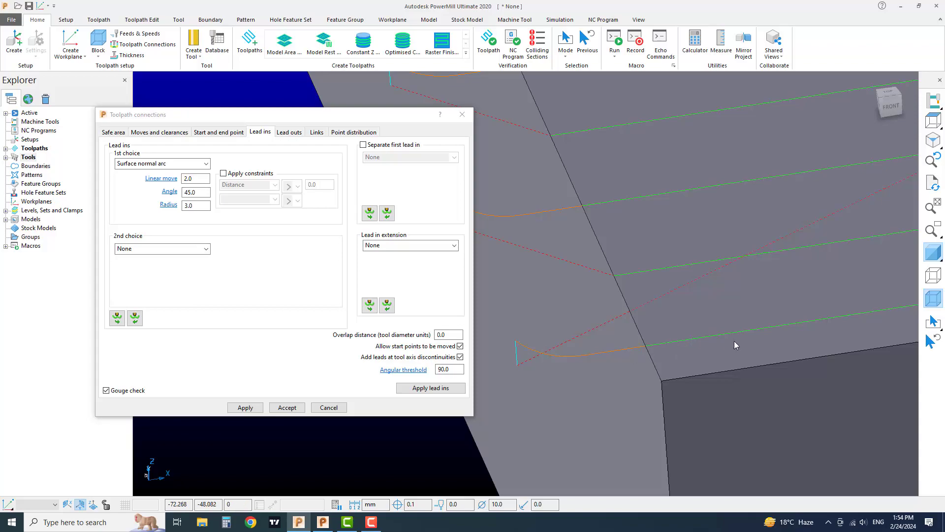
pyautogui.scroll(-2, 734, 342)
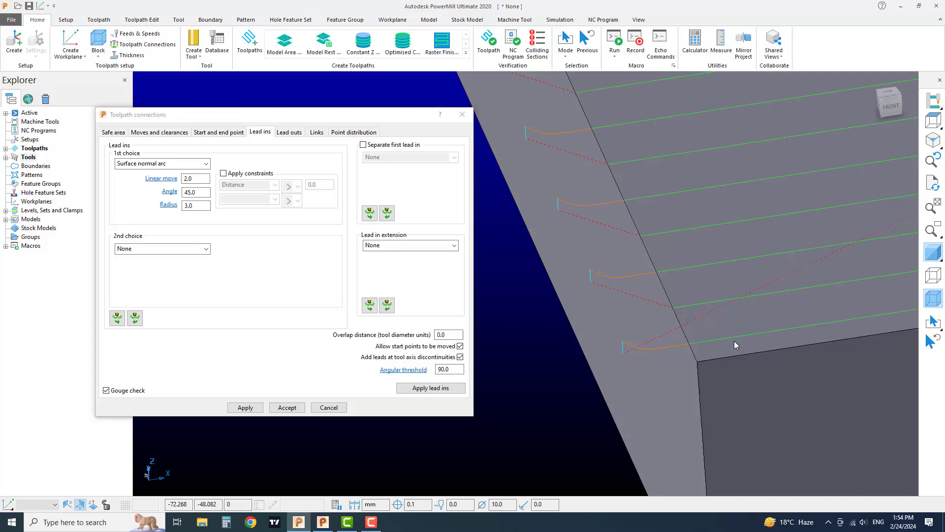
pyautogui.scroll(-1, 734, 341)
pyautogui.keyDown('shift'); pyautogui.moveTo(756, 341); pyautogui.dragTo(693, 342, button='middle'); pyautogui.keyUp('shift')
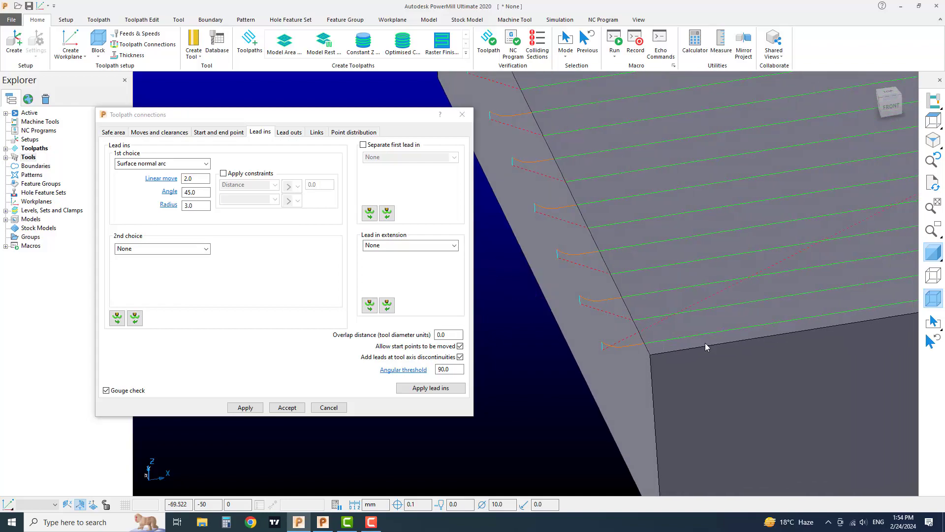
pyautogui.scroll(3, 648, 355)
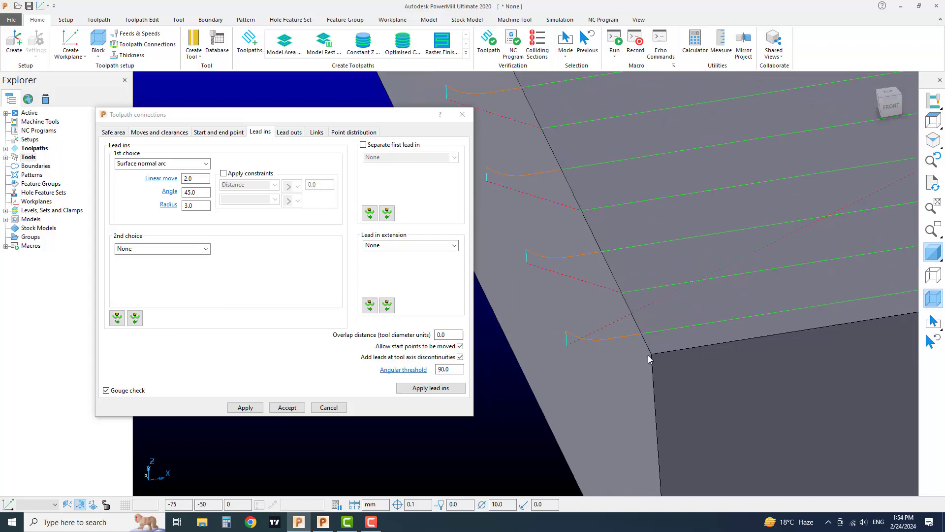
pyautogui.scroll(-2, 645, 358)
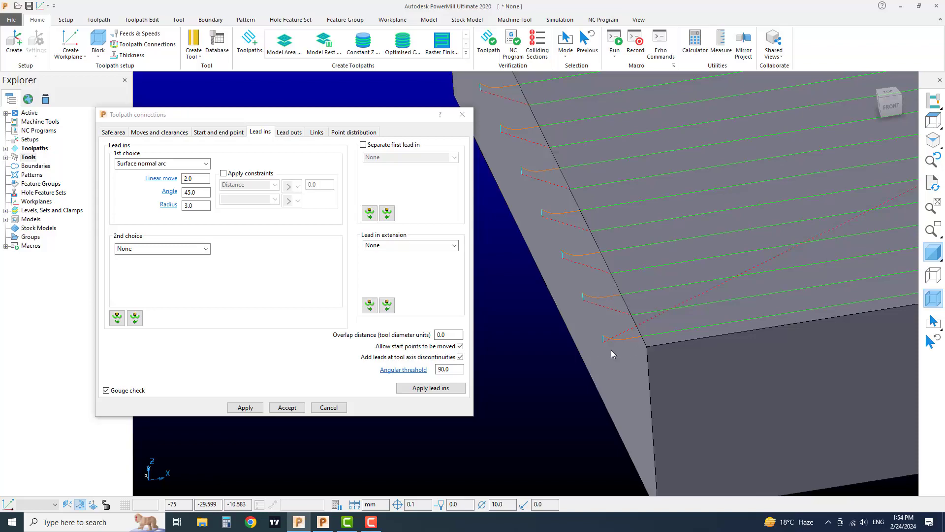
# Step: Inspect the first pass's lead-in arc and plunge move at the block's corner, selecting the toolpath and deselecting it again
pyautogui.scroll(-5, 610, 350)
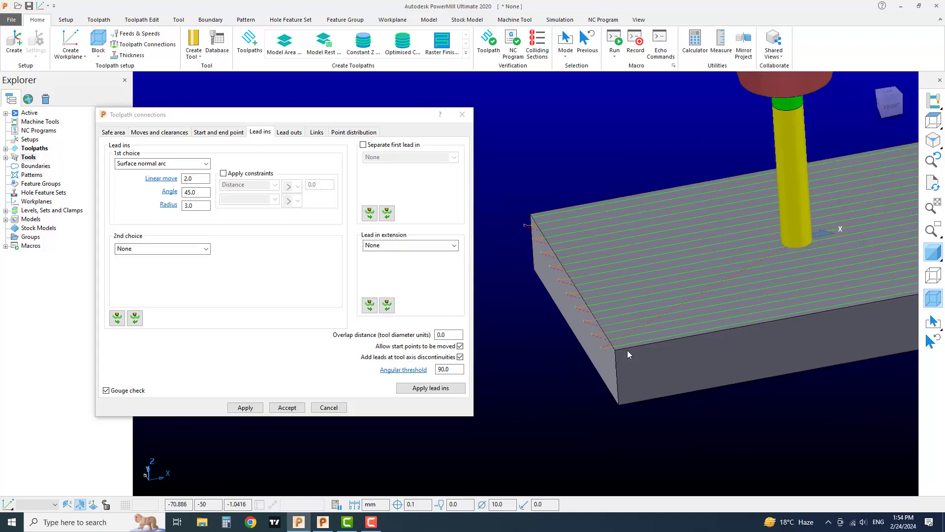
pyautogui.scroll(8, 627, 350)
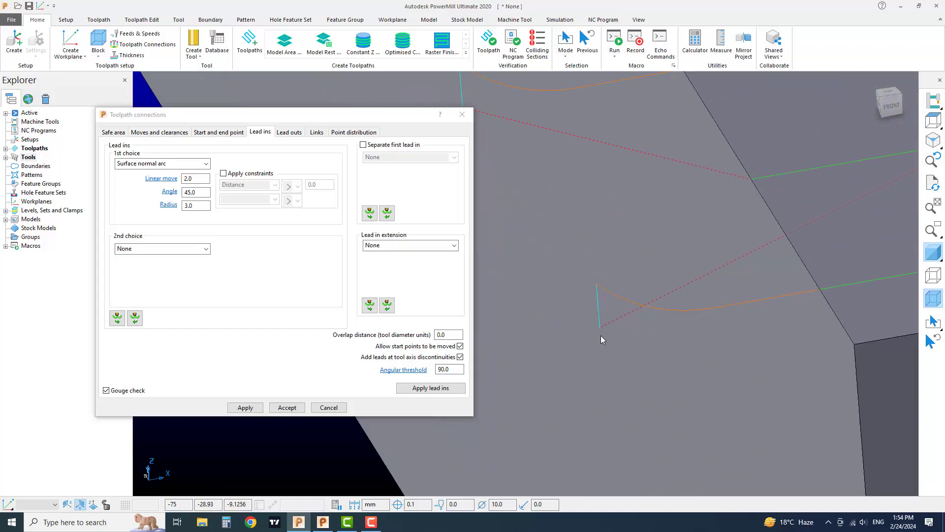
pyautogui.scroll(1, 600, 339)
pyautogui.click(599, 293)
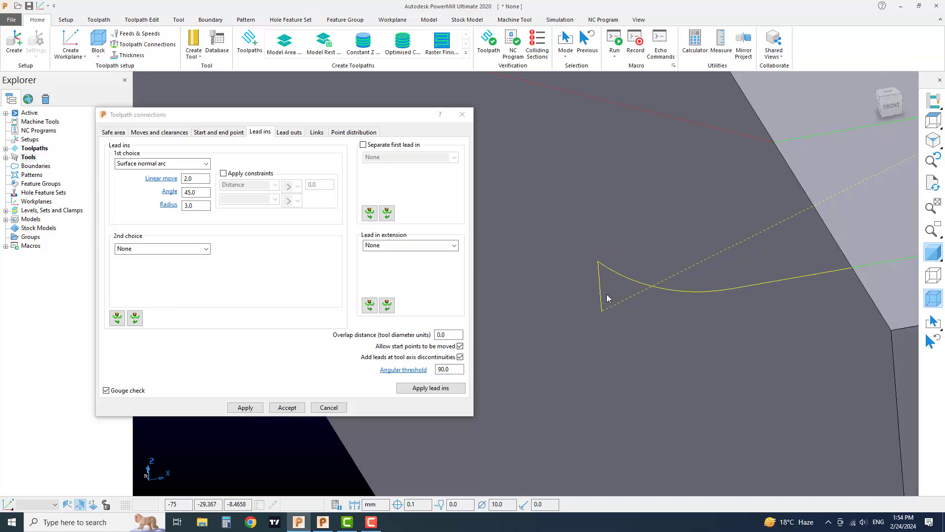
pyautogui.scroll(-6, 607, 296)
pyautogui.click(546, 415)
pyautogui.scroll(5, 621, 294)
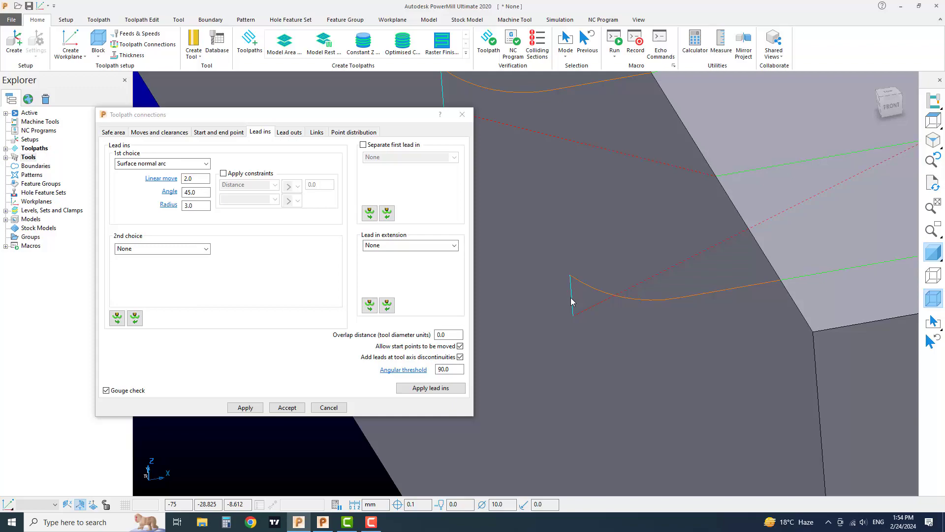
pyautogui.scroll(-2, 572, 301)
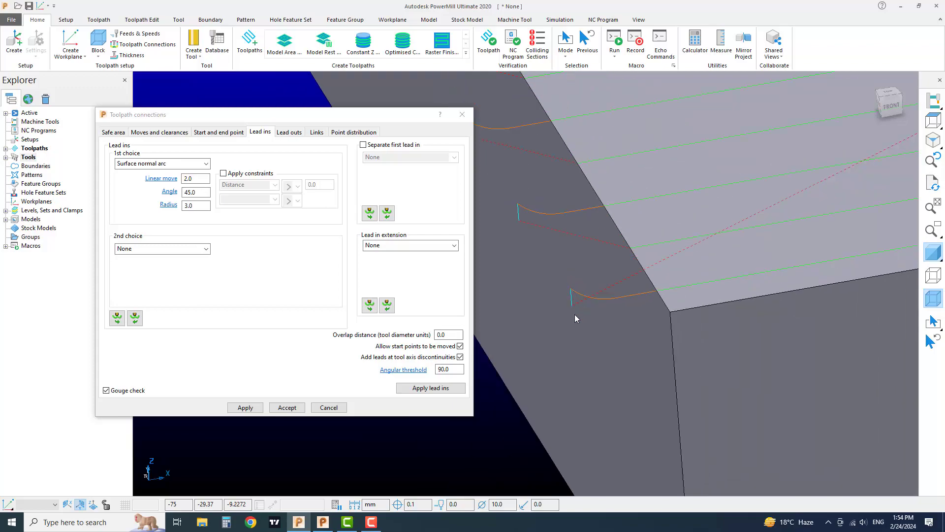
pyautogui.scroll(-4, 575, 315)
pyautogui.moveTo(648, 331); pyautogui.dragTo(677, 344, button='middle')
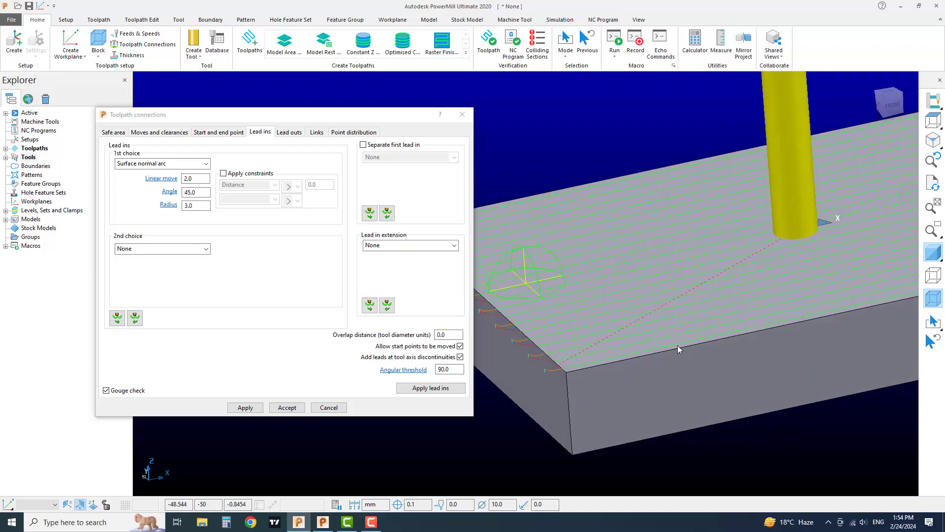
# Step: Calculate the safe area from block and model for rapid height 10 and plunge height 5, and apply it to the toolpath
pyautogui.keyDown('shift'); pyautogui.moveTo(736, 318); pyautogui.dragTo(633, 341, button='middle'); pyautogui.keyUp('shift')
pyautogui.scroll(4, 703, 284)
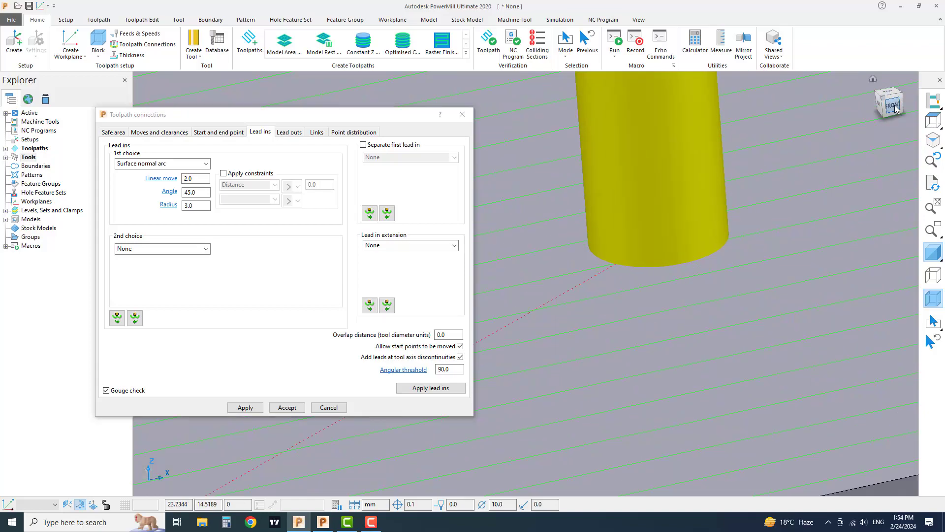
pyautogui.click(895, 108)
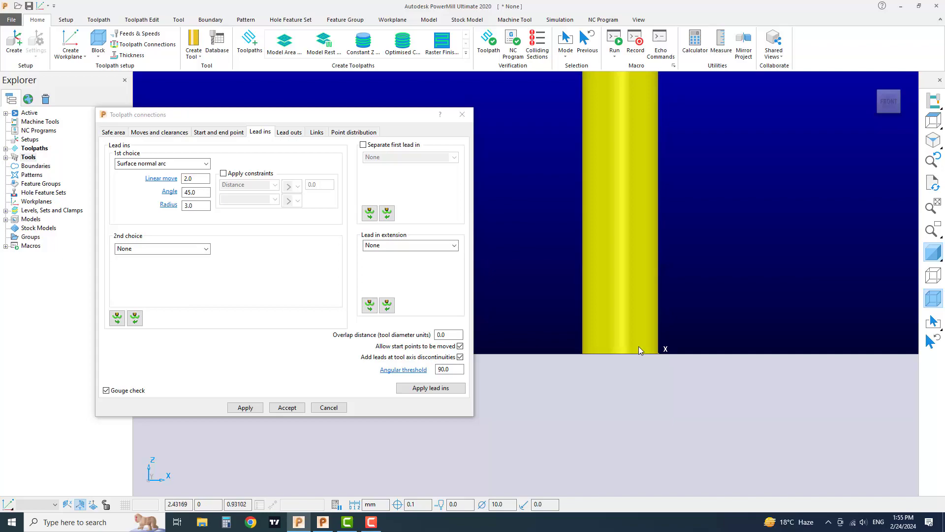
pyautogui.click(122, 135)
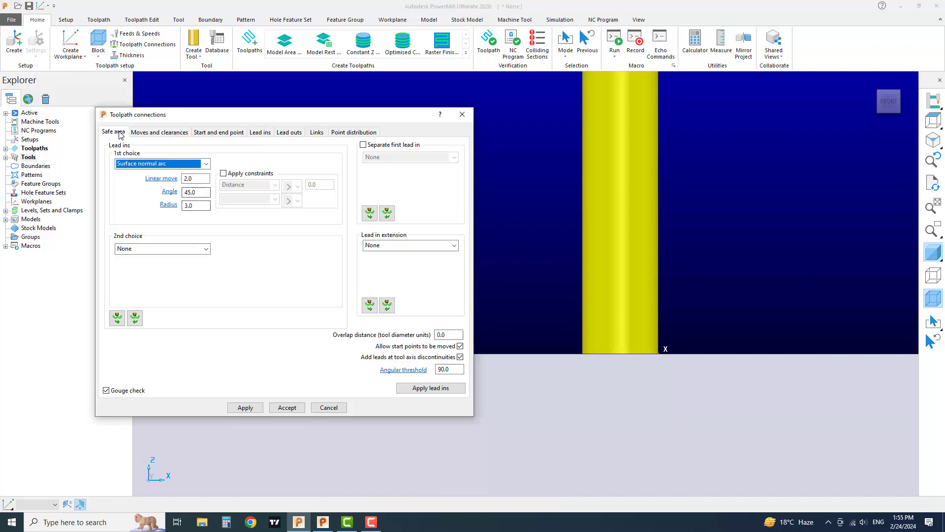
pyautogui.click(431, 227)
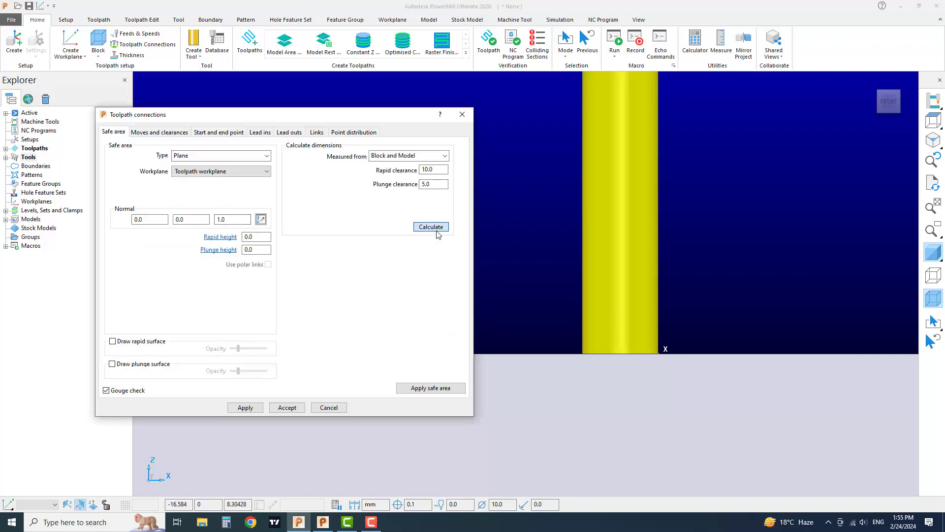
pyautogui.click(431, 387)
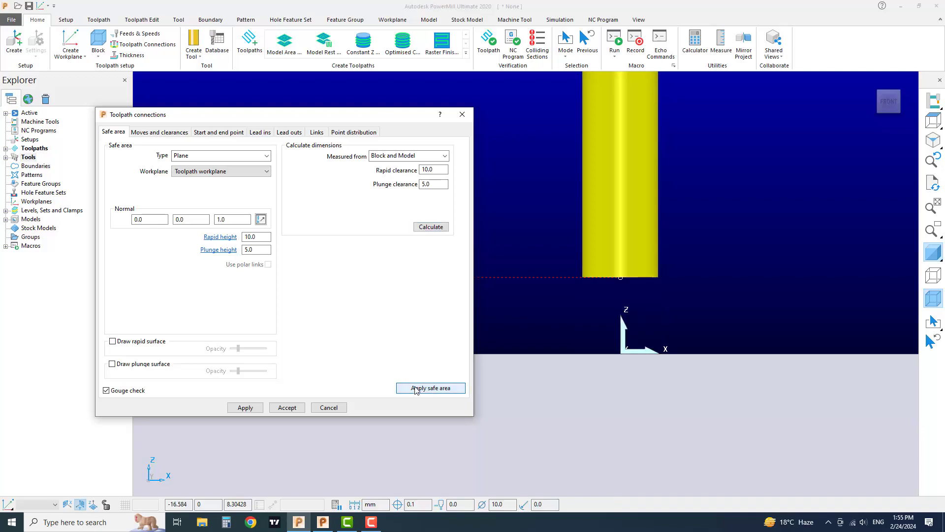
# Step: Examine the rapid, plunge and arc lead-in moves between the raster passes beside the block's short edge
pyautogui.scroll(-2, 634, 305)
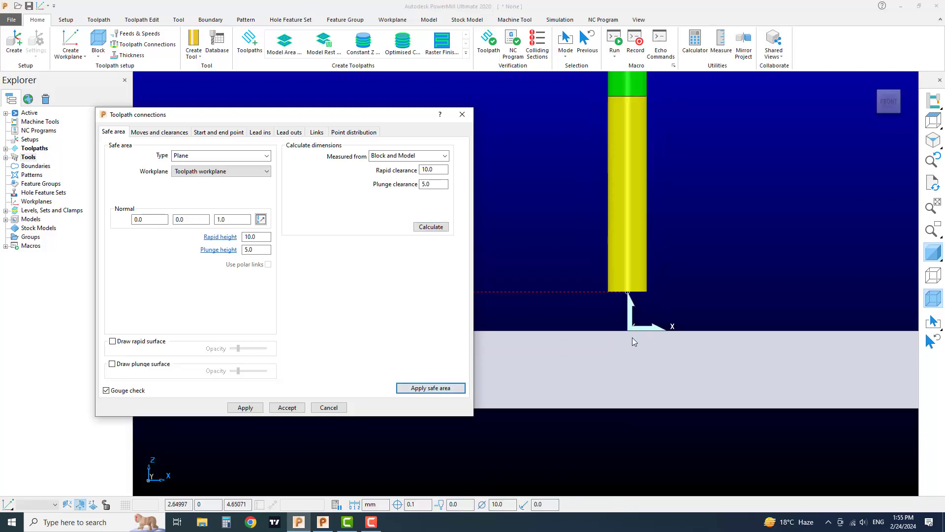
pyautogui.scroll(-2, 623, 334)
pyautogui.scroll(5, 550, 301)
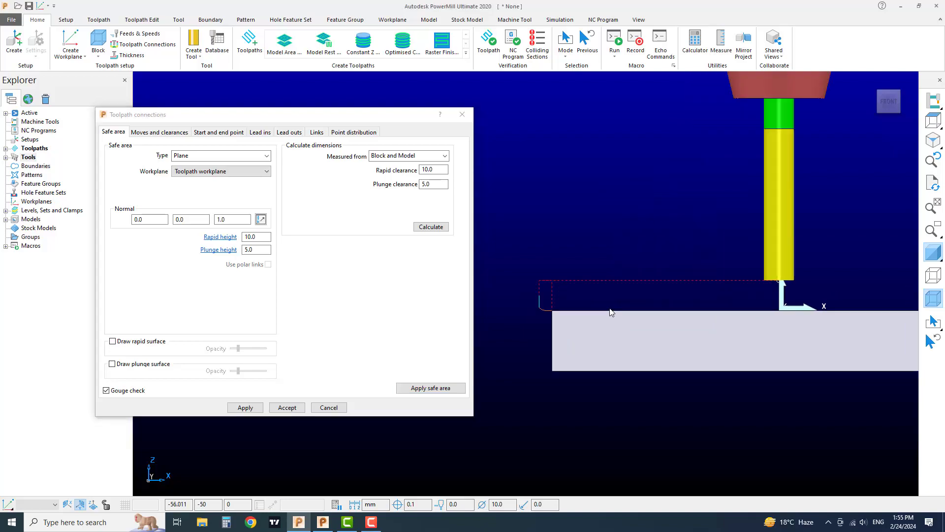
pyautogui.moveTo(549, 301); pyautogui.dragTo(614, 279, button='middle')
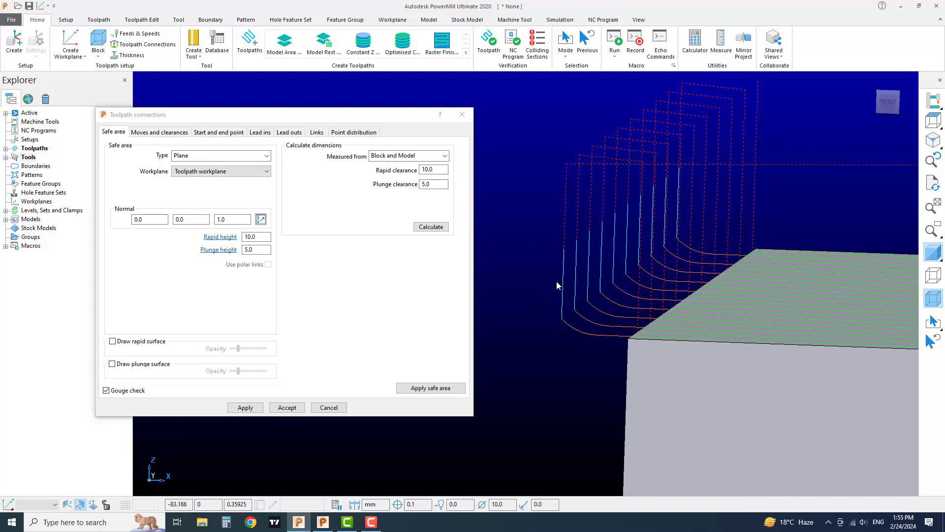
pyautogui.moveTo(551, 283); pyautogui.dragTo(595, 374, button='middle')
pyautogui.scroll(2, 640, 358)
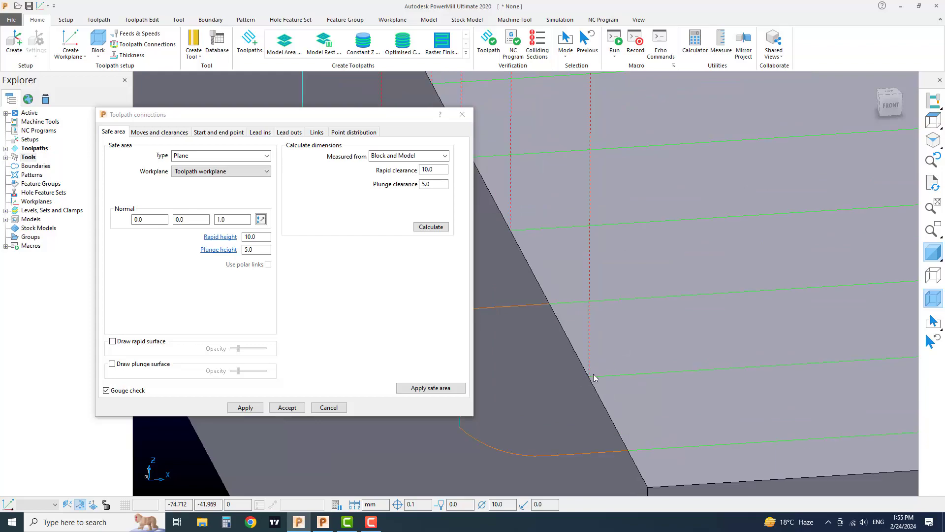
# Step: Copy the surface normal arc lead-in settings to the lead outs and apply them to the raster toolpath
pyautogui.scroll(-2, 597, 373)
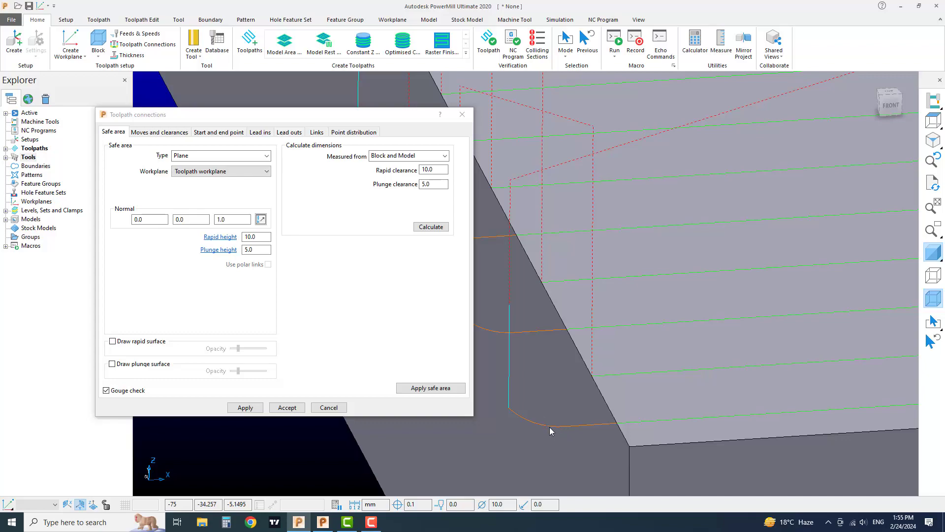
pyautogui.click(297, 135)
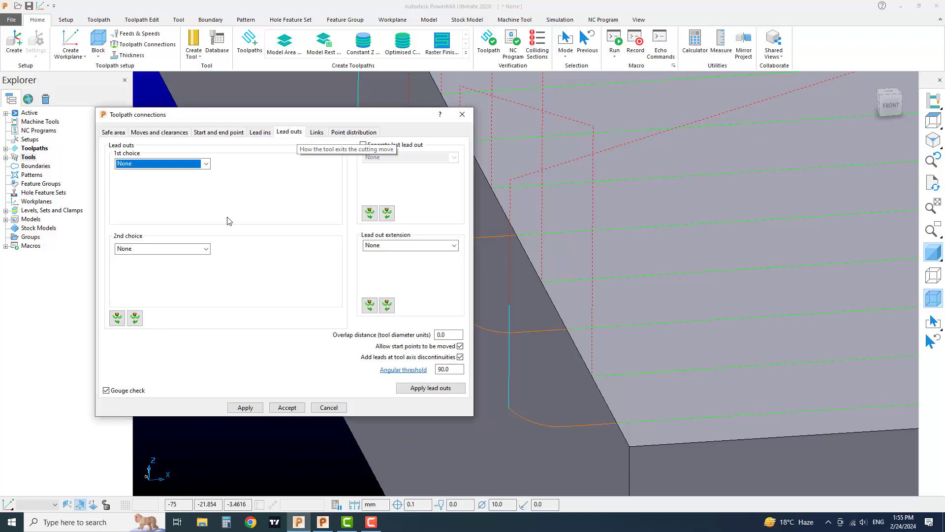
pyautogui.click(117, 319)
pyautogui.click(435, 391)
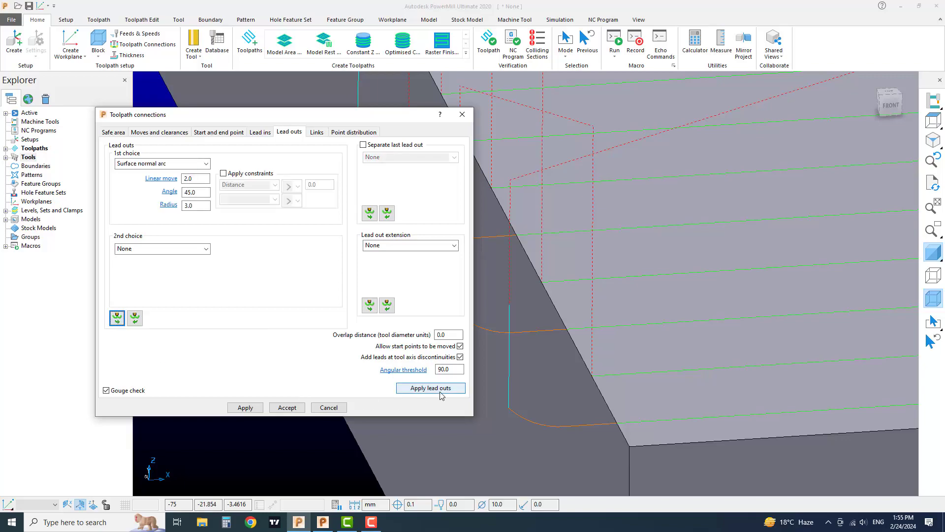
pyautogui.scroll(5, 652, 367)
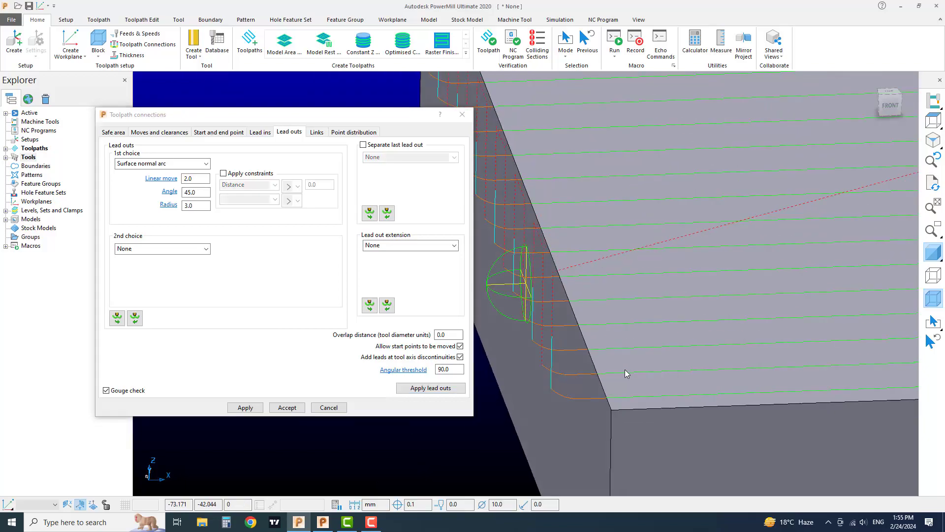
pyautogui.scroll(-3, 573, 371)
pyautogui.moveTo(572, 371); pyautogui.dragTo(567, 348, button='middle')
pyautogui.scroll(3, 588, 349)
# Step: Change the first choice of the lead ins to Horizontal arc, trying Vertical arc first
pyautogui.click(260, 132)
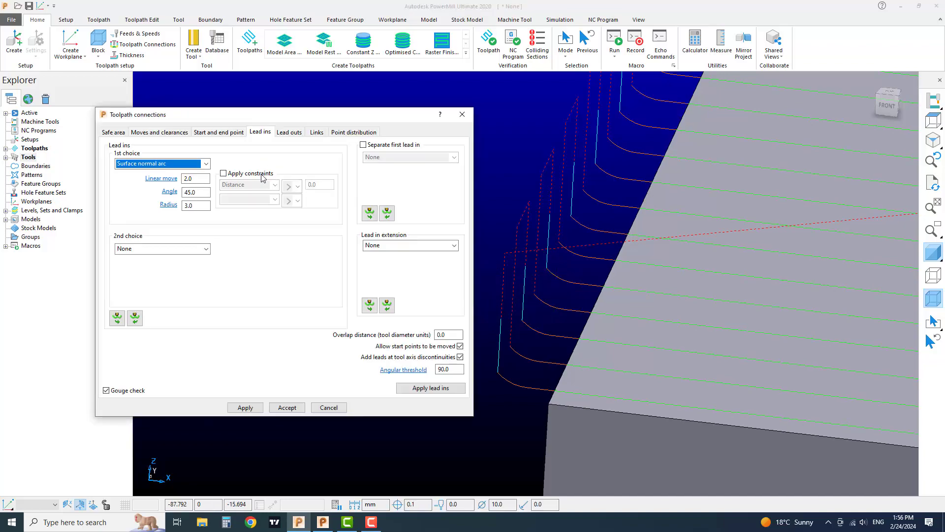
pyautogui.click(184, 164)
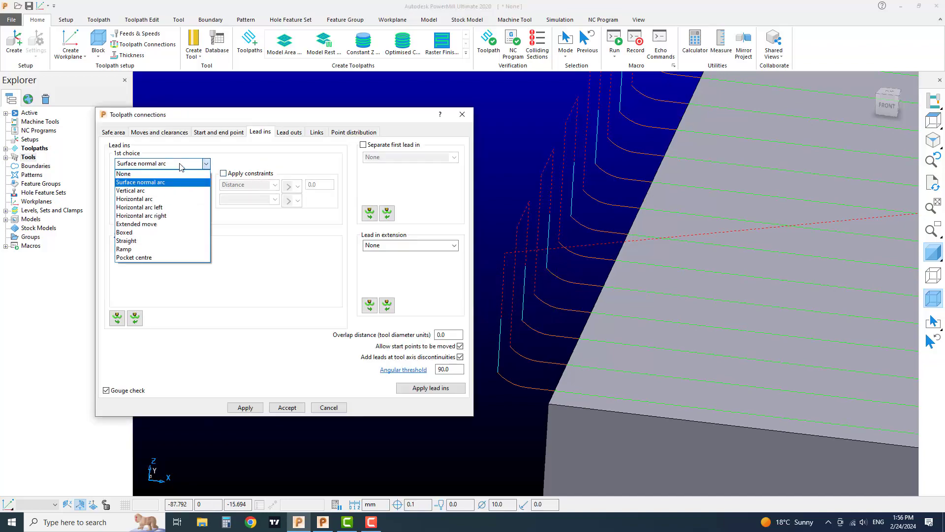
pyautogui.click(172, 191)
pyautogui.click(153, 164)
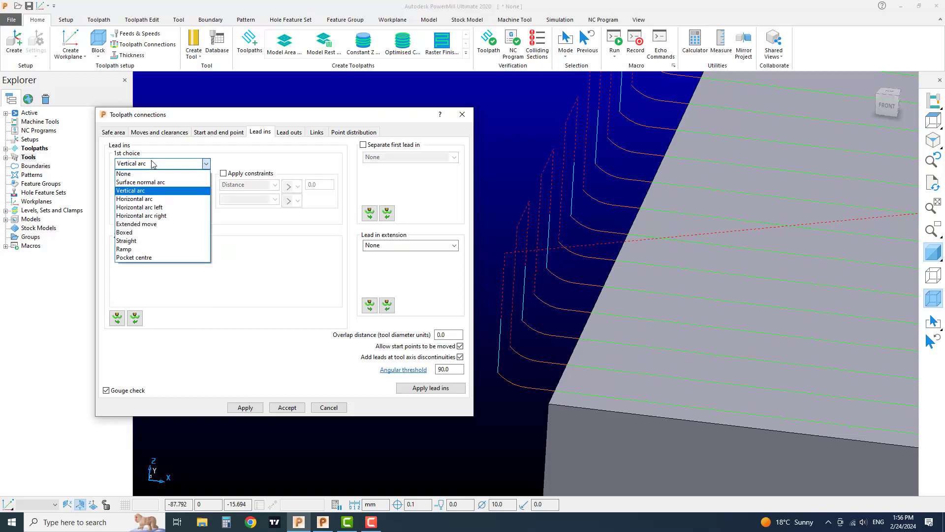
pyautogui.click(145, 199)
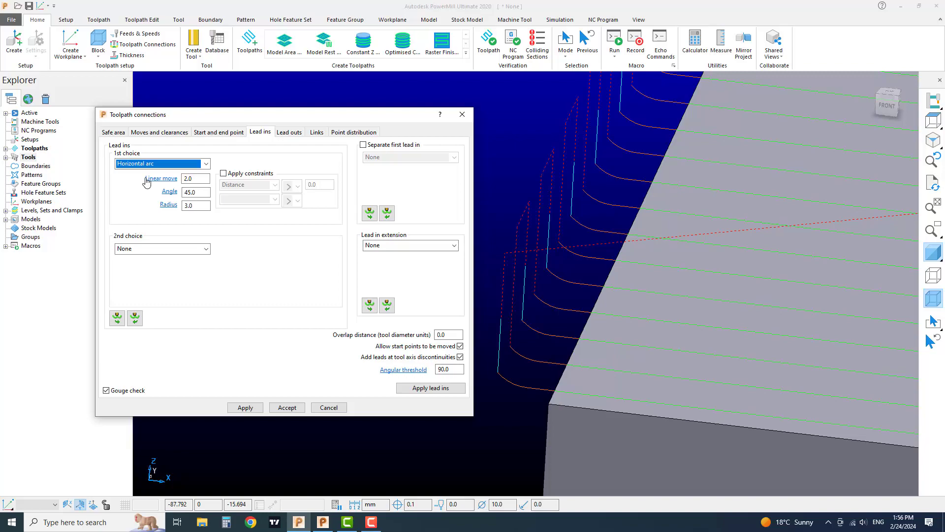
pyautogui.moveTo(146, 183)
# Step: Apply the horizontal arc lead ins to the raster passes and view them from the top at the block's corner
pyautogui.scroll(3, 526, 389)
pyautogui.keyDown('shift'); pyautogui.moveTo(526, 389); pyautogui.dragTo(624, 389, button='middle'); pyautogui.keyUp('shift')
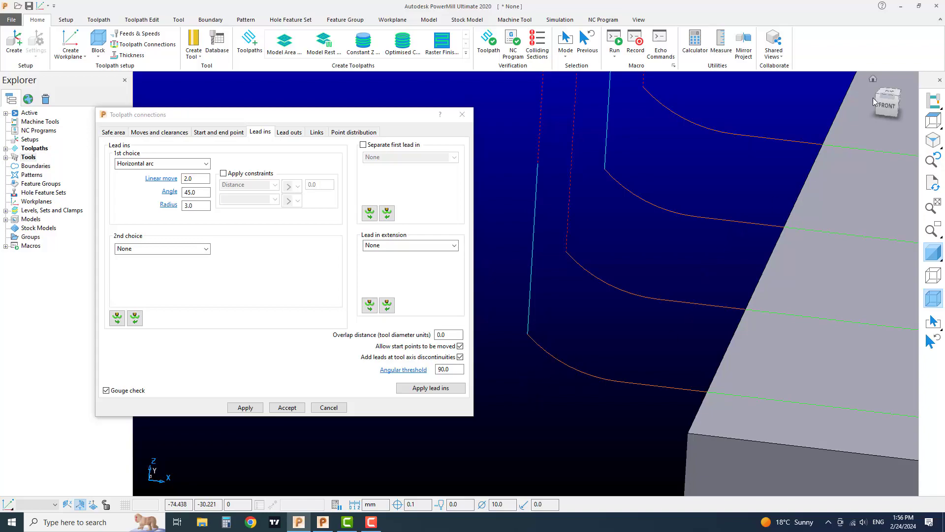
pyautogui.click(889, 91)
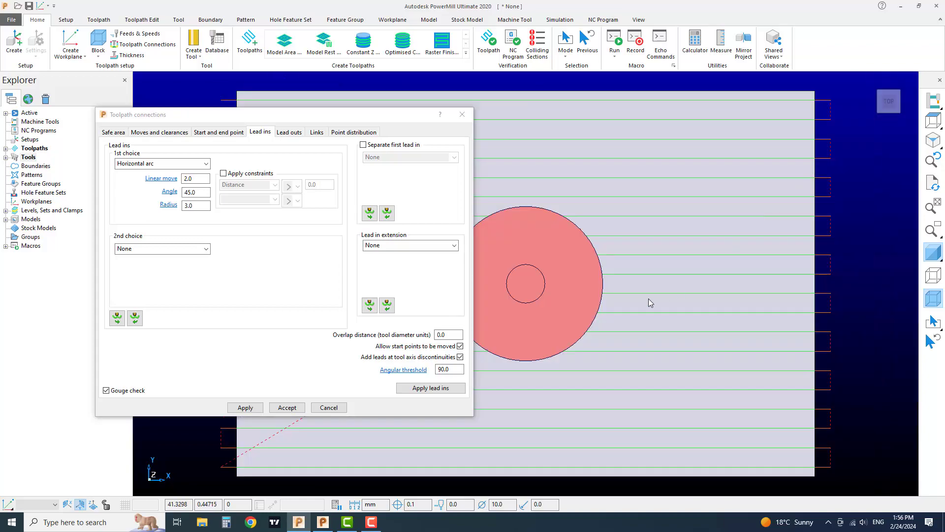
pyautogui.scroll(2, 597, 403)
pyautogui.scroll(1, 596, 385)
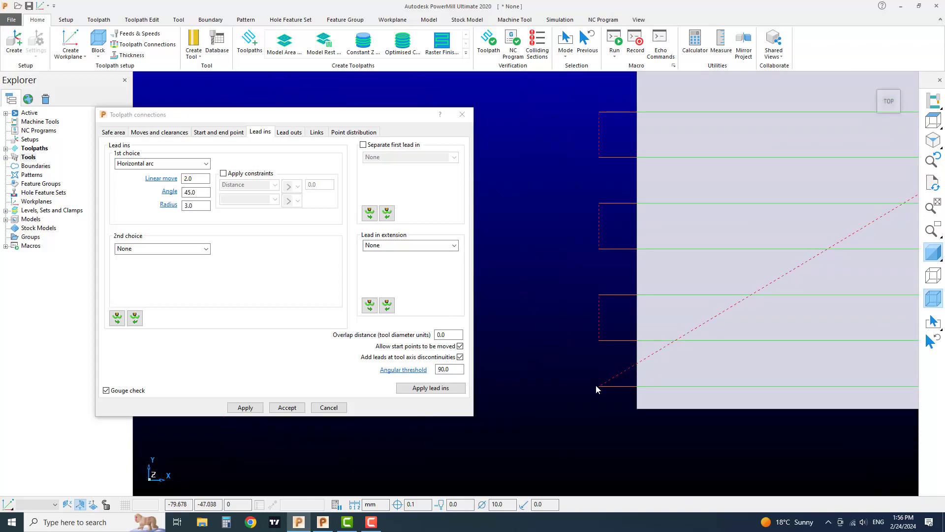
pyautogui.scroll(2, 618, 389)
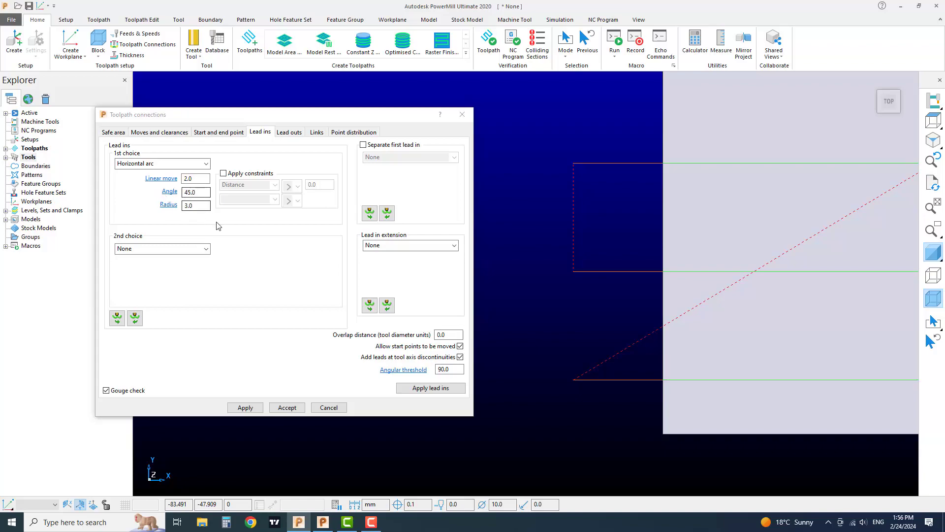
pyautogui.click(423, 388)
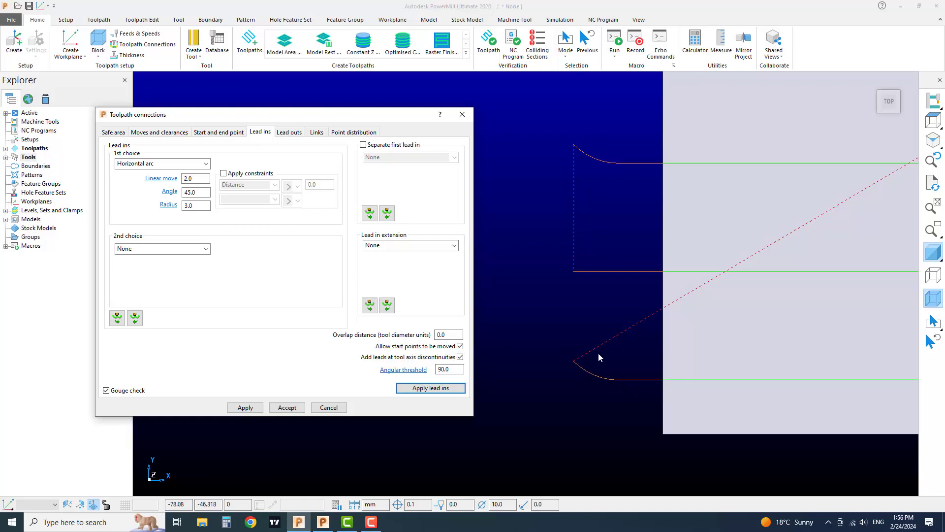
pyautogui.keyDown('shift'); pyautogui.moveTo(598, 351); pyautogui.dragTo(594, 388, button='middle'); pyautogui.keyUp('shift')
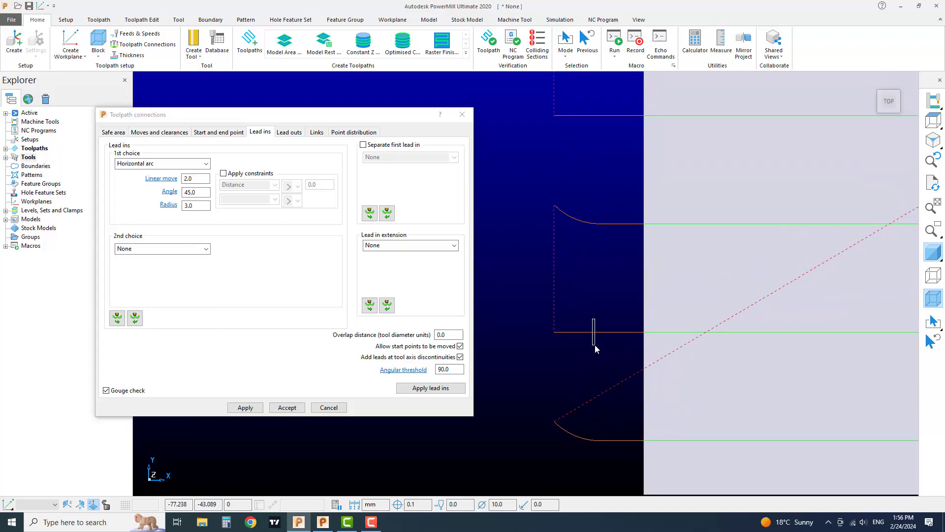
# Step: Copy the horizontal arc lead-in settings to the lead outs and apply them to the raster passes
pyautogui.click(290, 132)
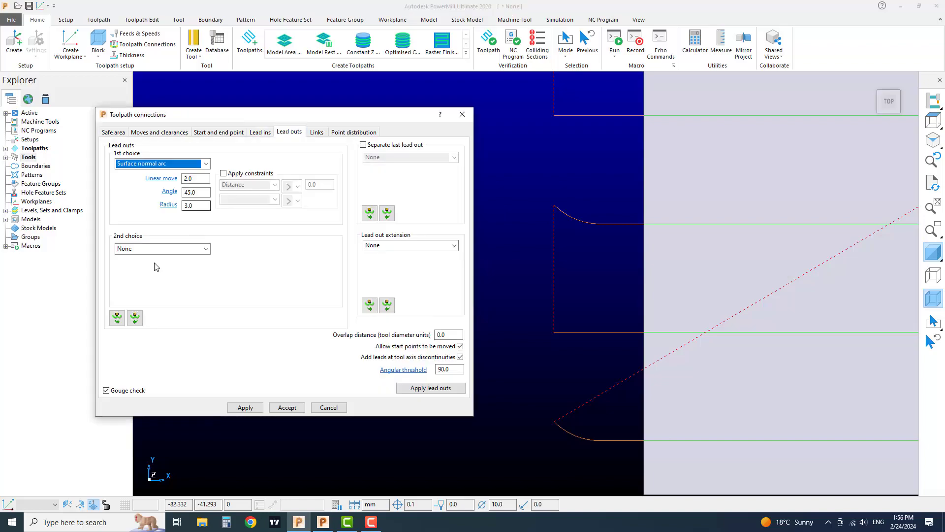
pyautogui.click(437, 392)
pyautogui.scroll(-2, 626, 298)
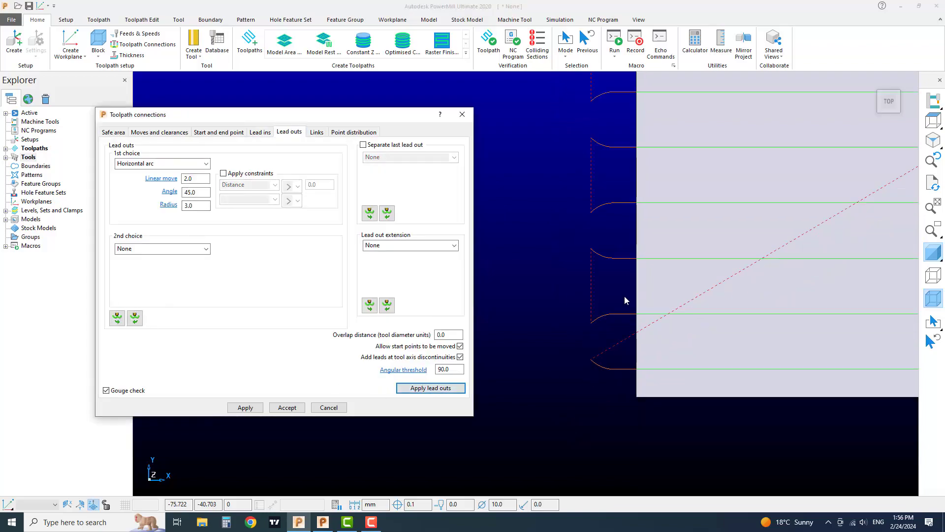
pyautogui.scroll(3, 620, 302)
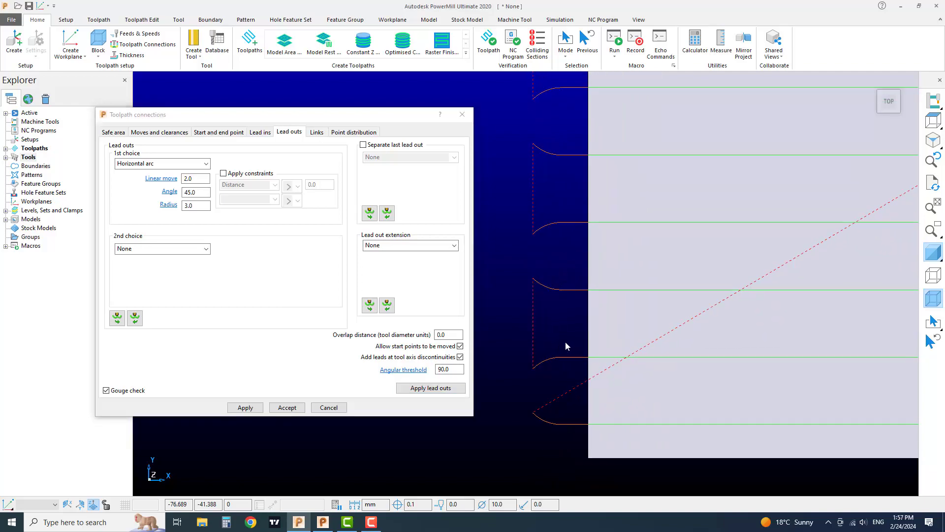
pyautogui.scroll(1, 565, 342)
# Step: Change the first choice of the lead ins to Extended move, apply it and inspect the moves at the block's corner
pyautogui.click(260, 132)
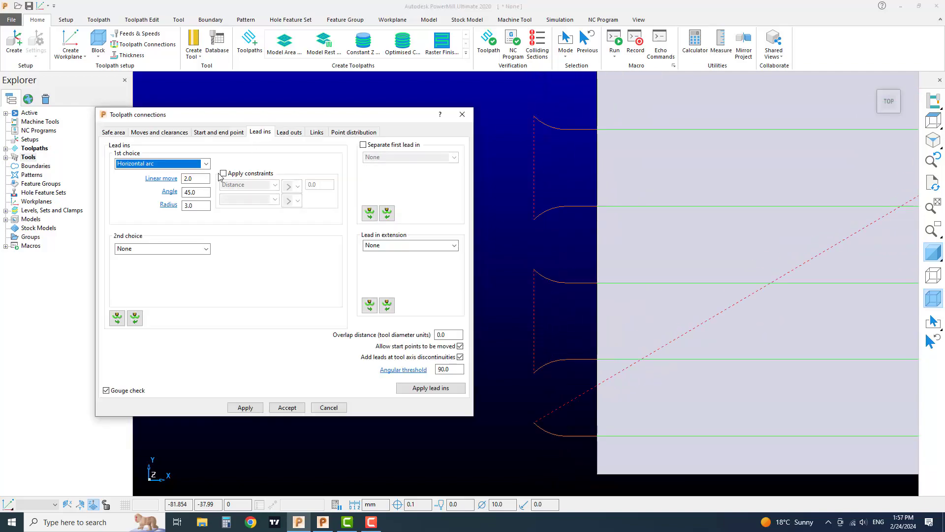
pyautogui.click(156, 165)
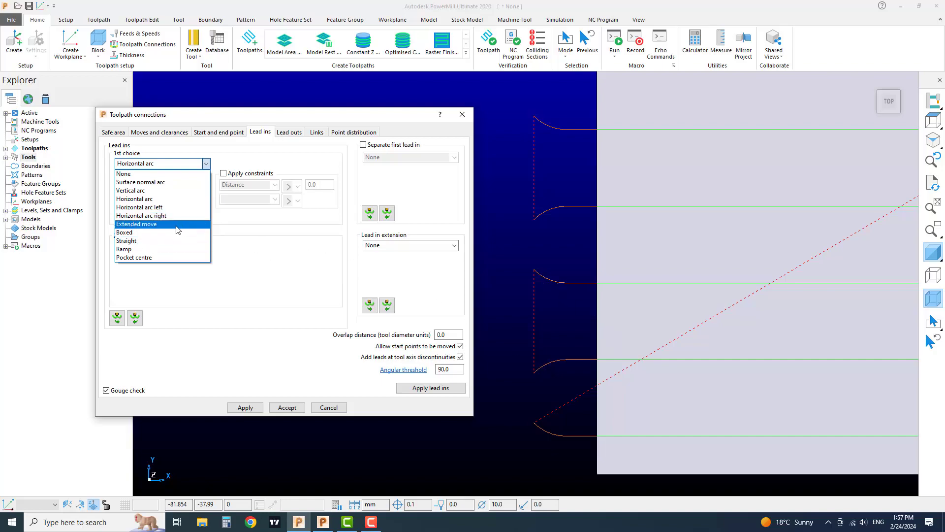
pyautogui.click(138, 225)
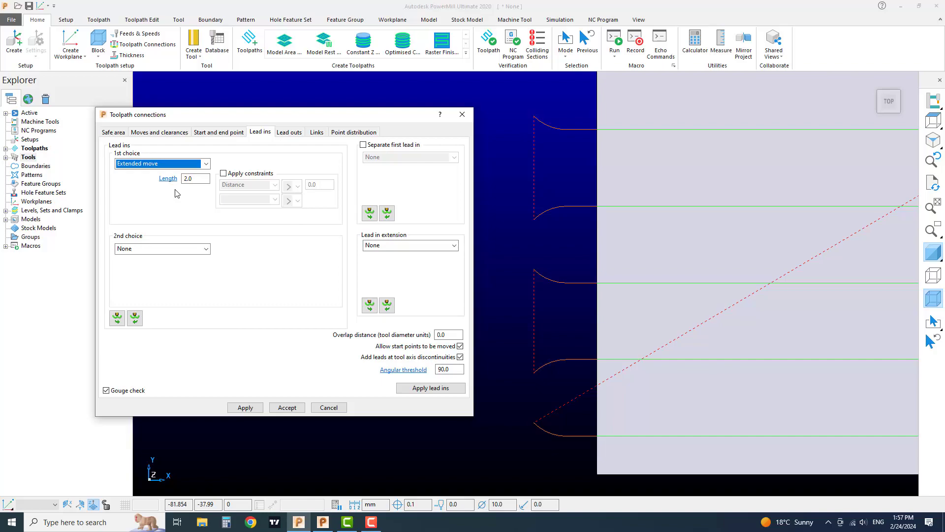
pyautogui.click(578, 293)
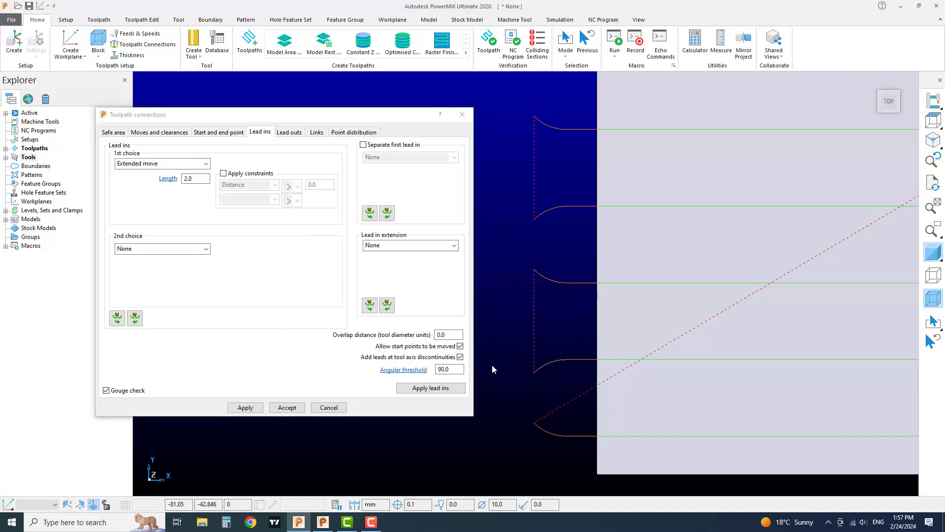
pyautogui.click(429, 388)
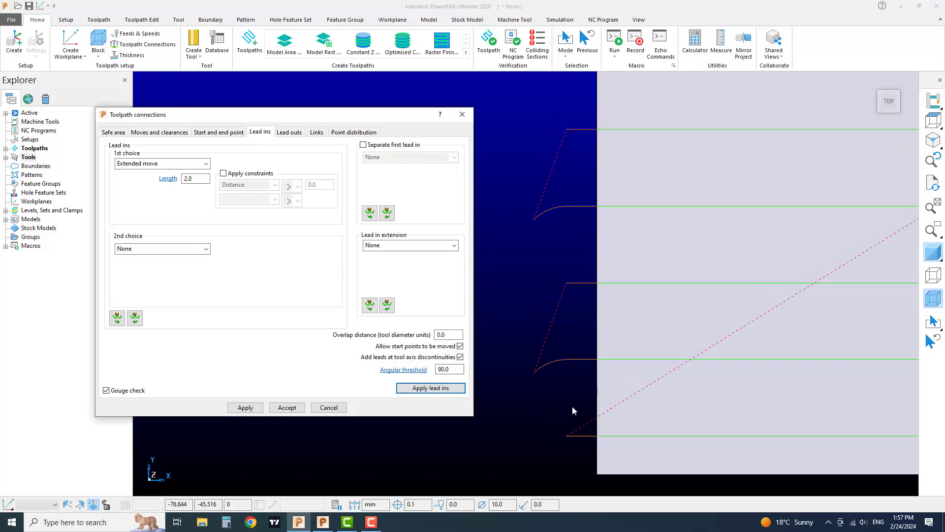
pyautogui.moveTo(569, 411); pyautogui.dragTo(690, 377, button='middle')
pyautogui.scroll(5, 629, 397)
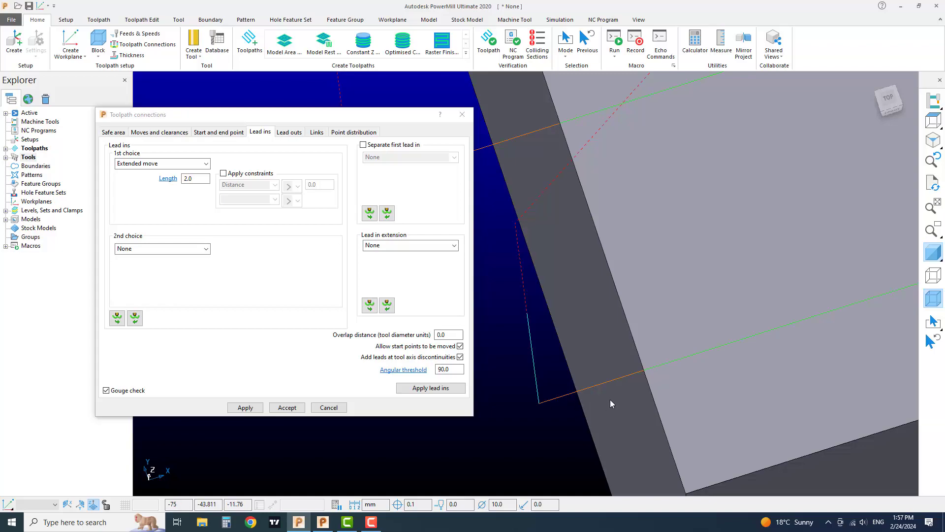
pyautogui.scroll(-3, 612, 401)
pyautogui.scroll(2, 584, 408)
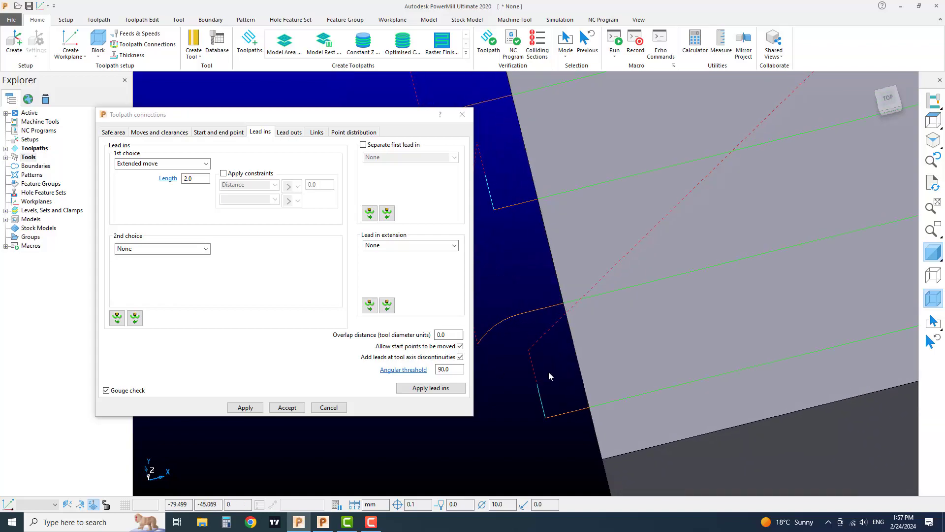
# Step: Copy the extended move lead-in settings to the lead outs and apply them to the toolpath
pyautogui.click(296, 138)
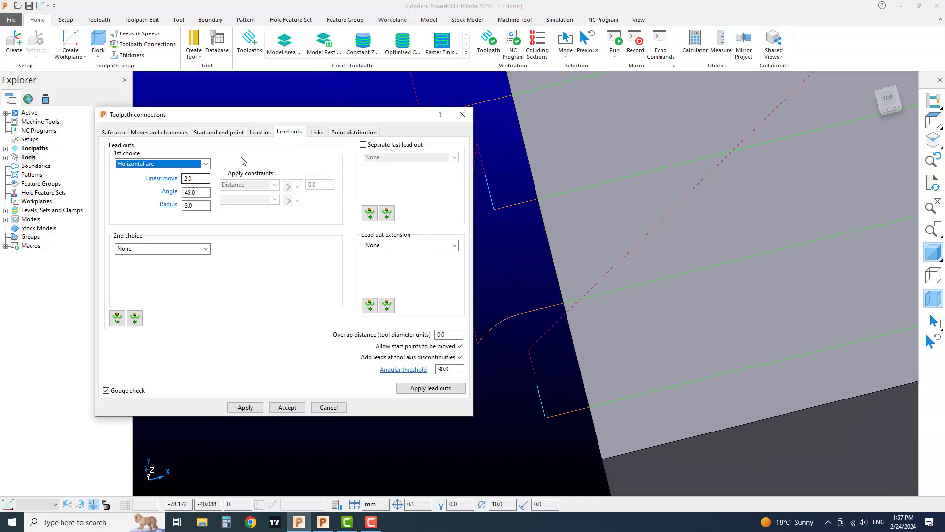
pyautogui.click(121, 316)
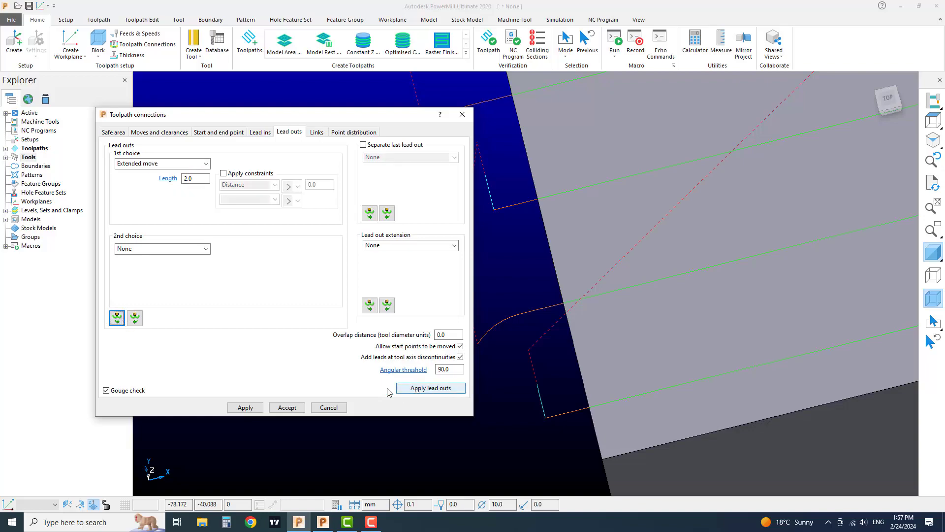
pyautogui.click(424, 388)
pyautogui.moveTo(533, 354); pyautogui.dragTo(571, 330, button='middle')
# Step: Change the first choice of the lead ins to Straight and apply it, viewing the block's corner from the top
pyautogui.click(260, 132)
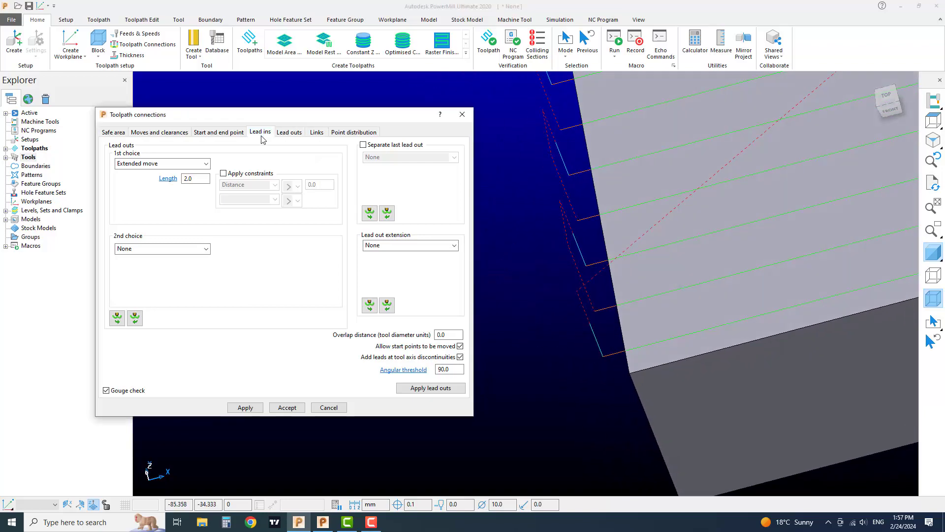
pyautogui.click(151, 166)
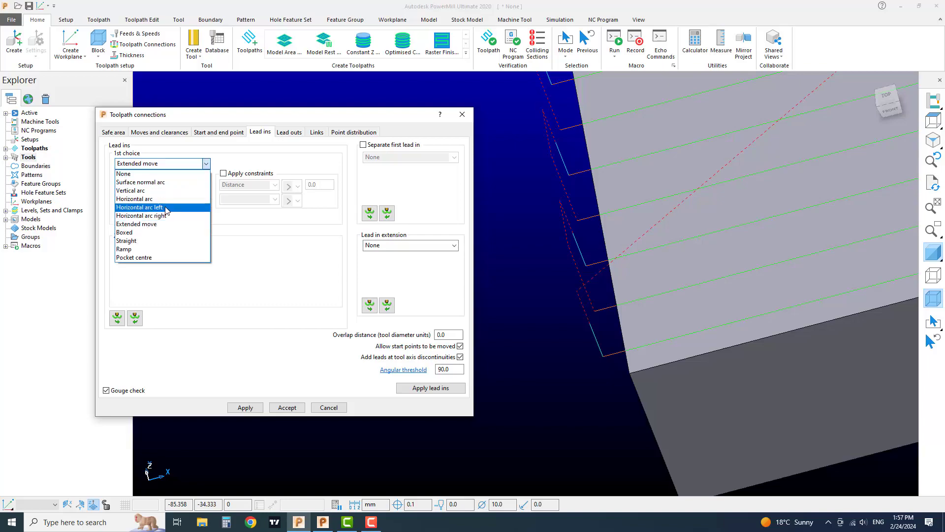
pyautogui.click(162, 242)
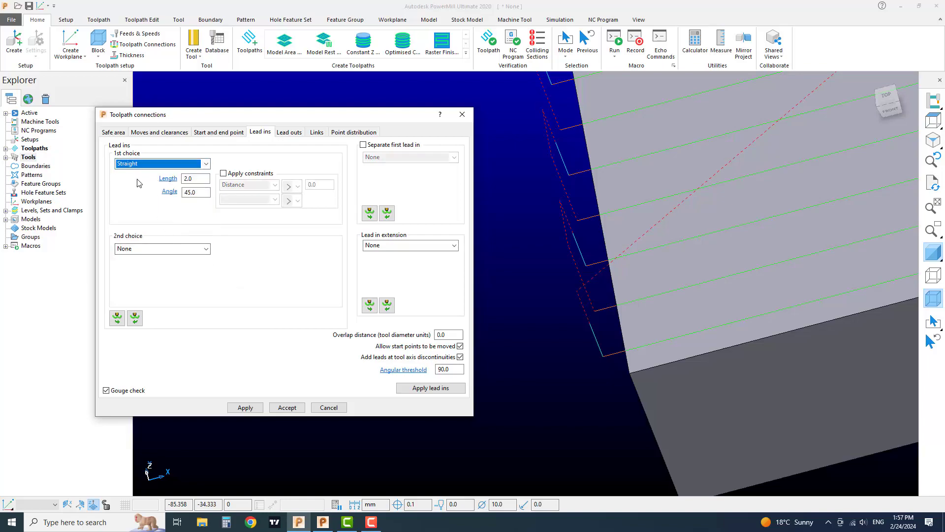
pyautogui.click(155, 166)
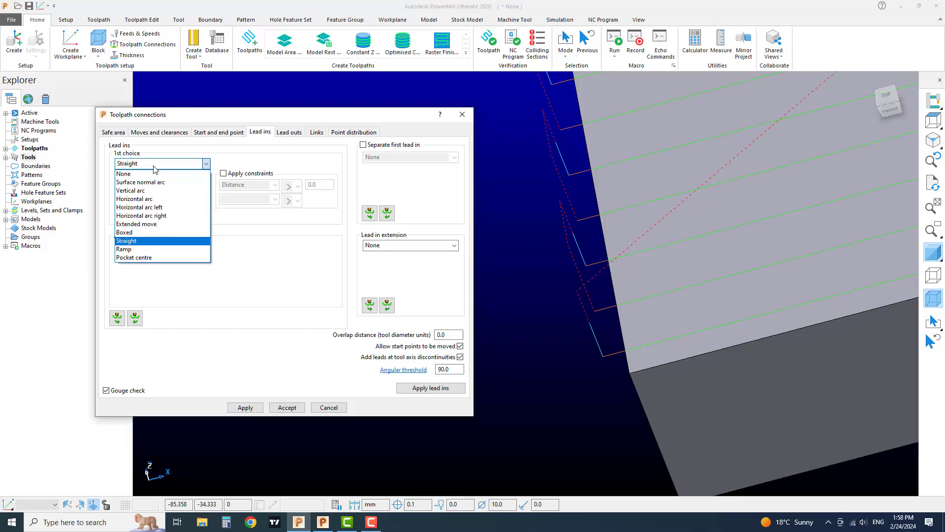
pyautogui.click(155, 167)
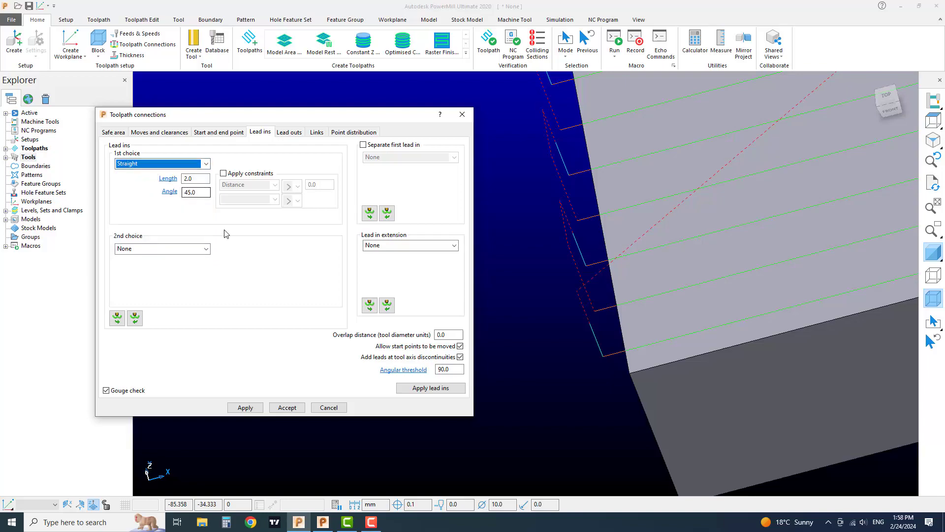
pyautogui.click(887, 95)
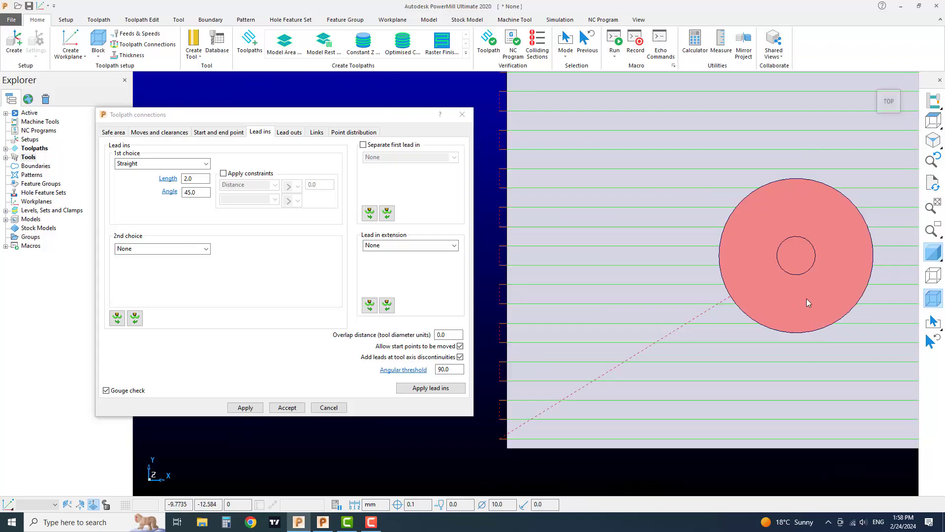
pyautogui.scroll(10, 609, 391)
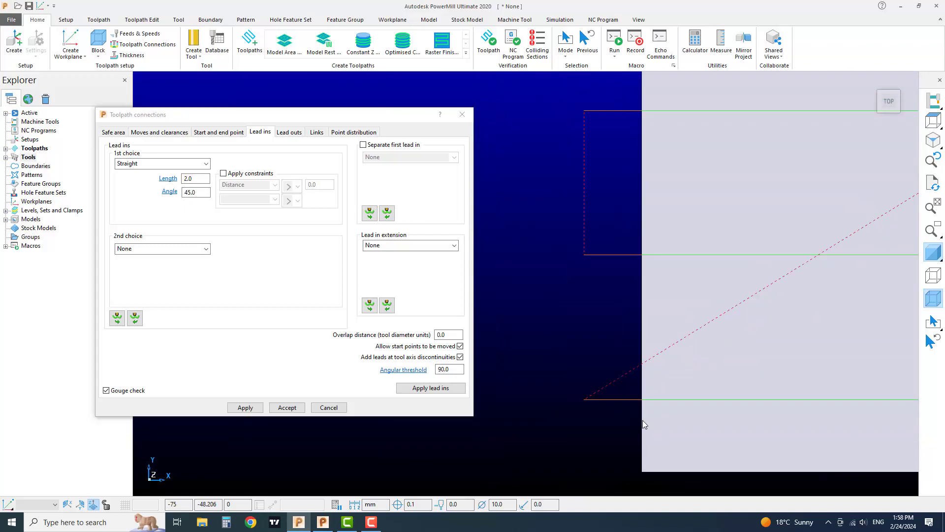
pyautogui.scroll(-1, 643, 421)
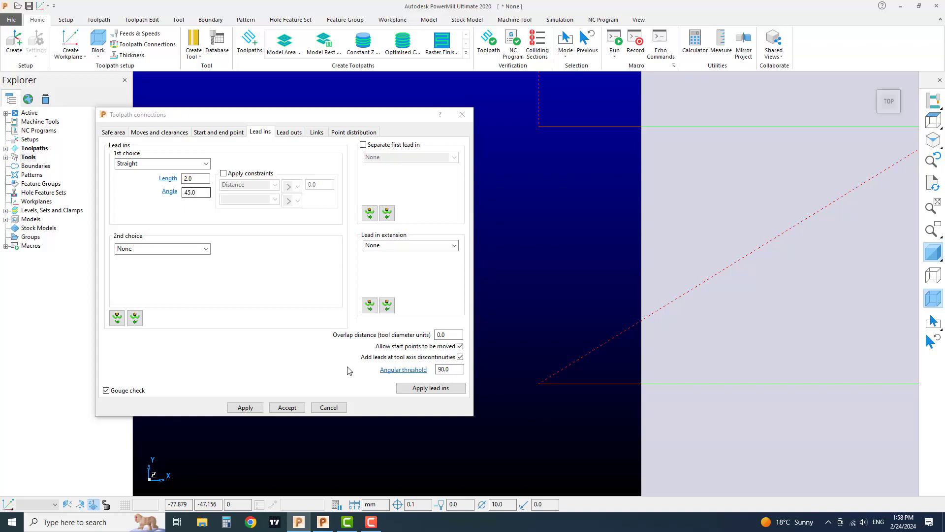
pyautogui.click(416, 383)
pyautogui.scroll(-2, 631, 381)
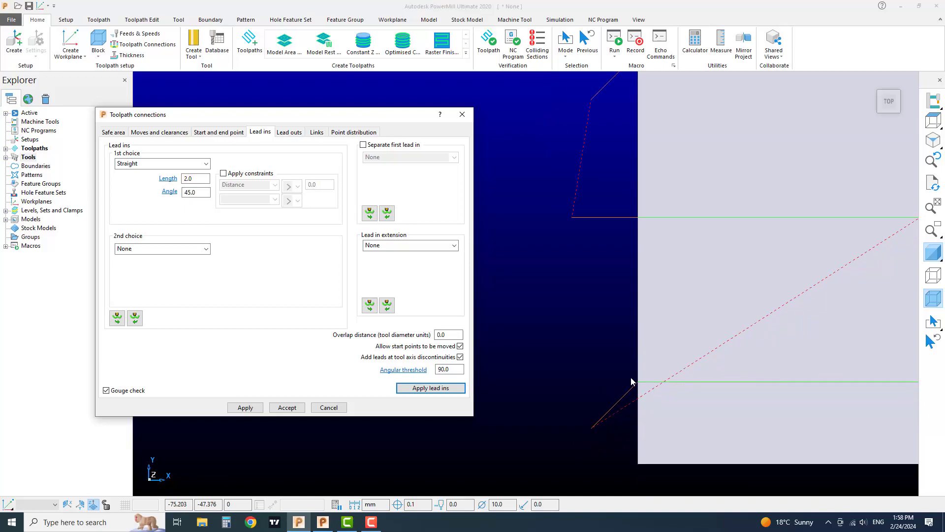
# Step: Review the available first-choice lead-in types and the link settings, and close the toolpath connections without changing them
pyautogui.scroll(3, 632, 396)
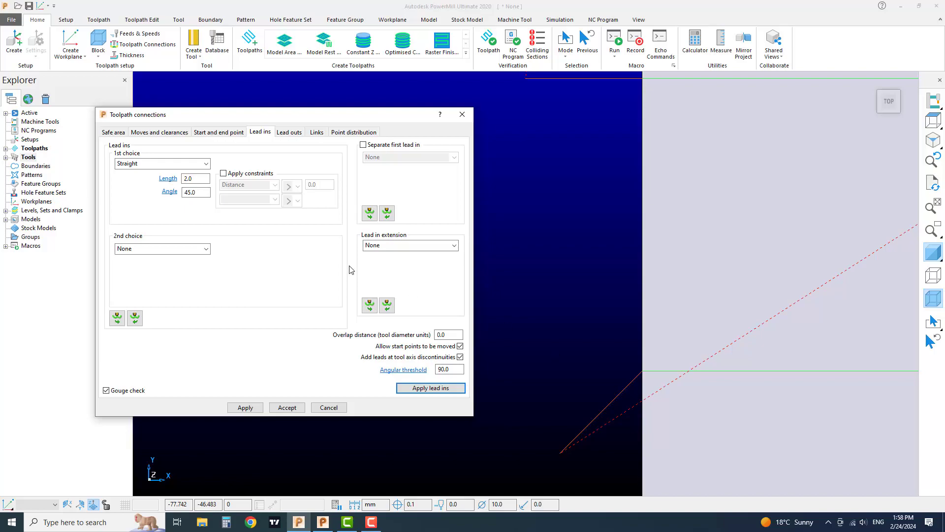
pyautogui.click(137, 166)
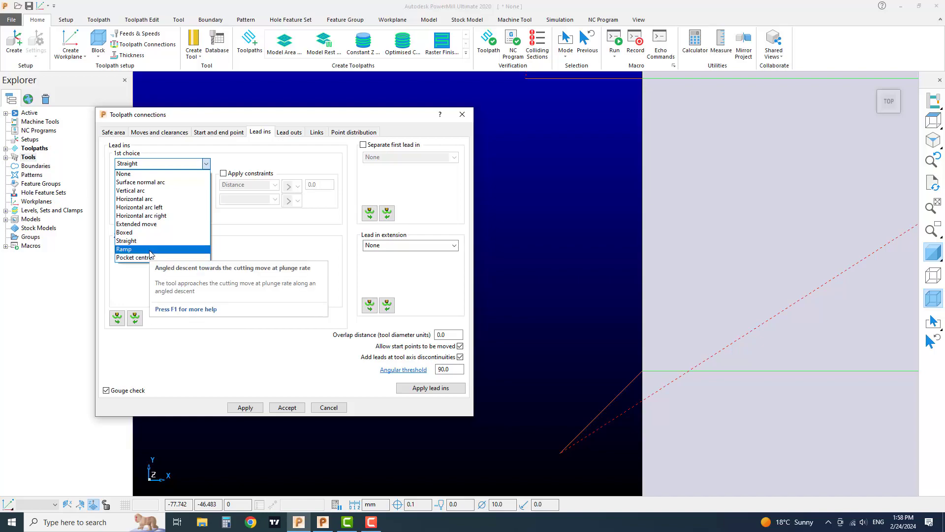
pyautogui.click(319, 134)
pyautogui.click(323, 134)
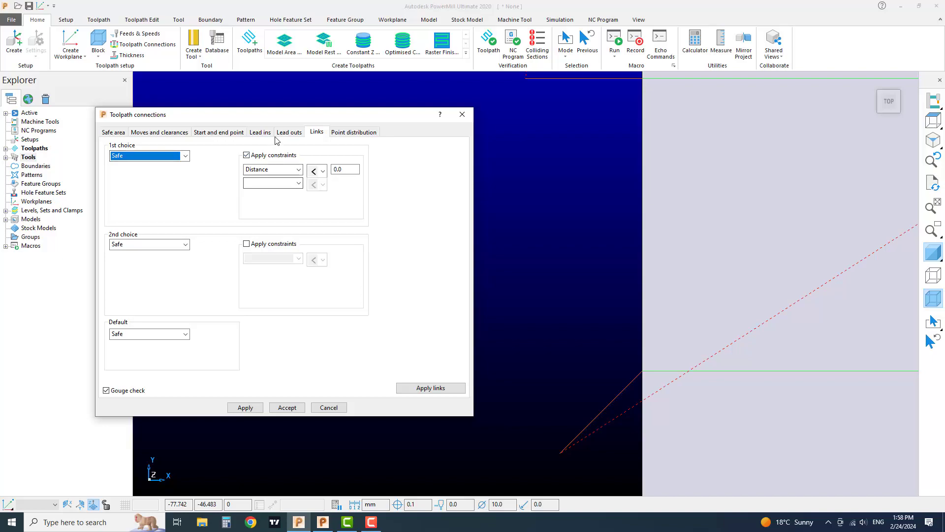
pyautogui.click(260, 133)
pyautogui.click(172, 164)
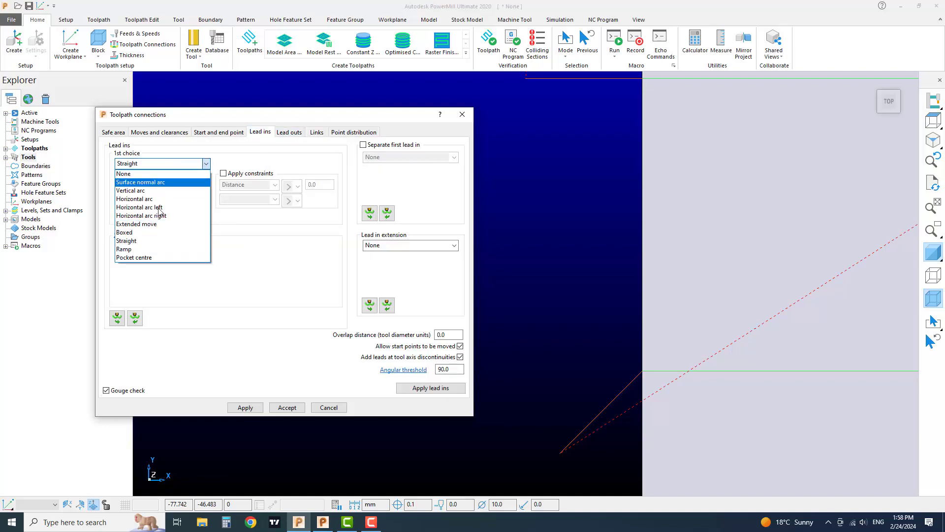
pyautogui.click(291, 281)
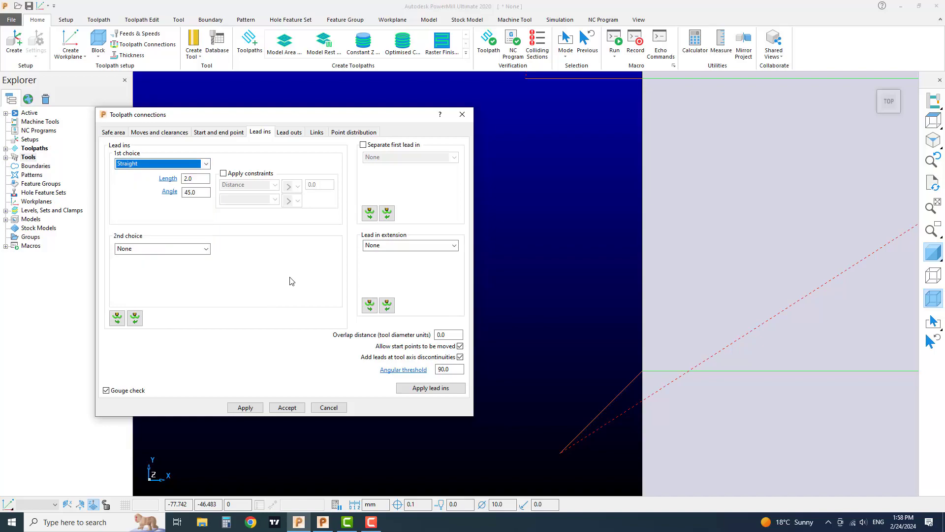
pyautogui.click(328, 407)
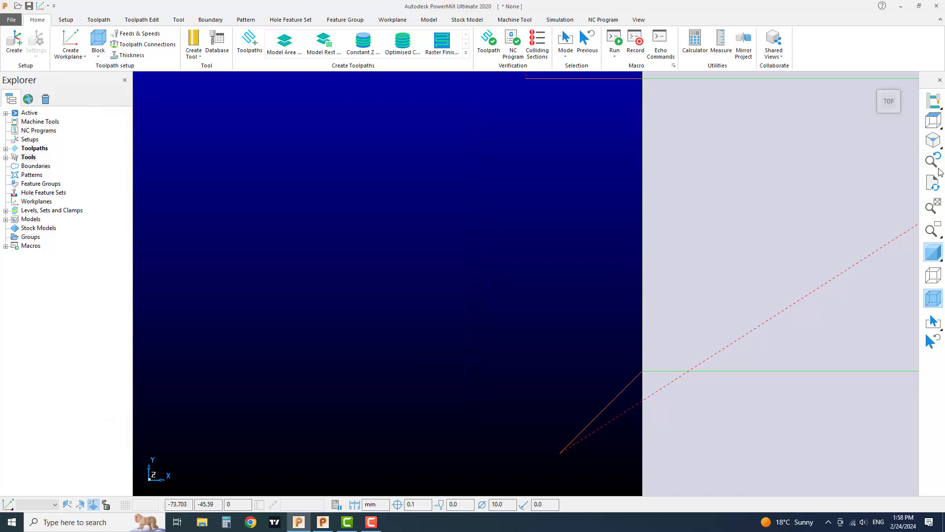
# Step: Inspect the lead-in and lead-out moves along both short edges of the block, starting from an isometric view
pyautogui.click(941, 144)
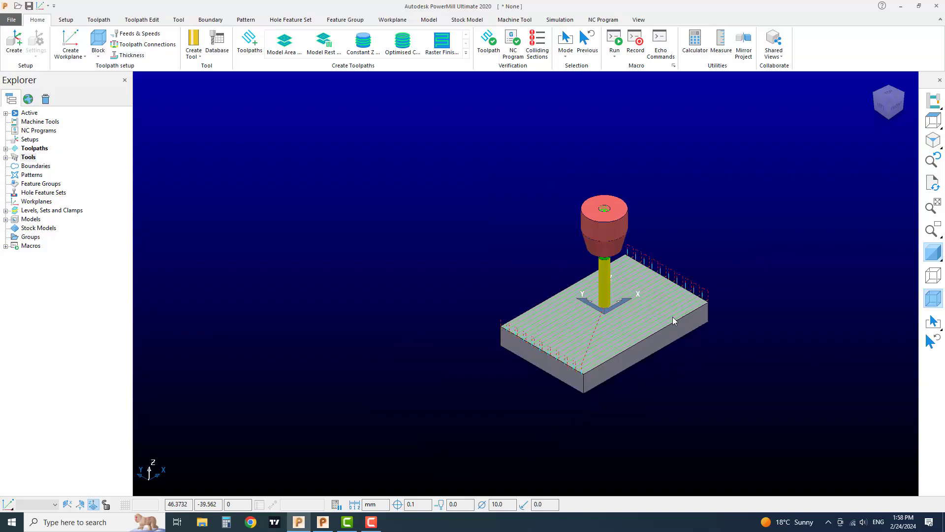
pyautogui.moveTo(661, 334); pyautogui.dragTo(528, 348, button='middle')
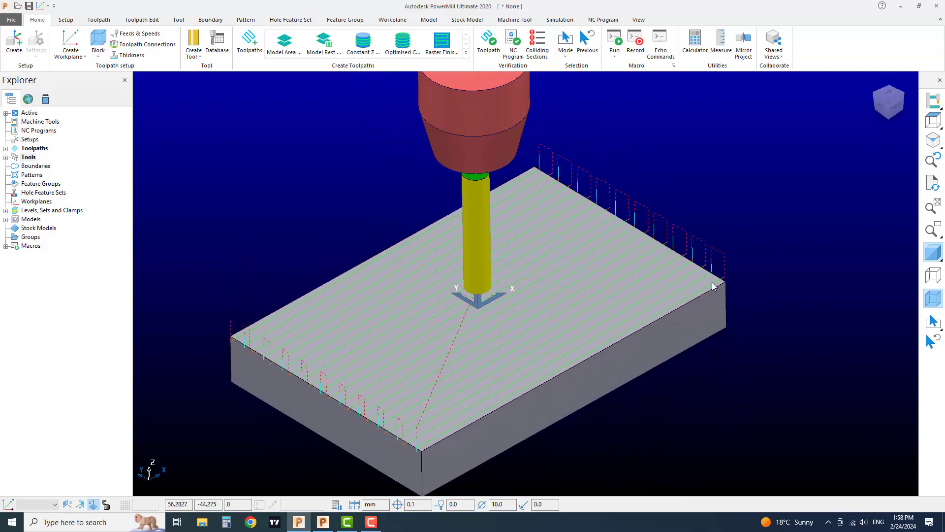
pyautogui.scroll(3, 716, 284)
pyautogui.scroll(-2, 717, 284)
pyautogui.moveTo(698, 303); pyautogui.dragTo(615, 338, button='middle')
pyautogui.scroll(-3, 616, 338)
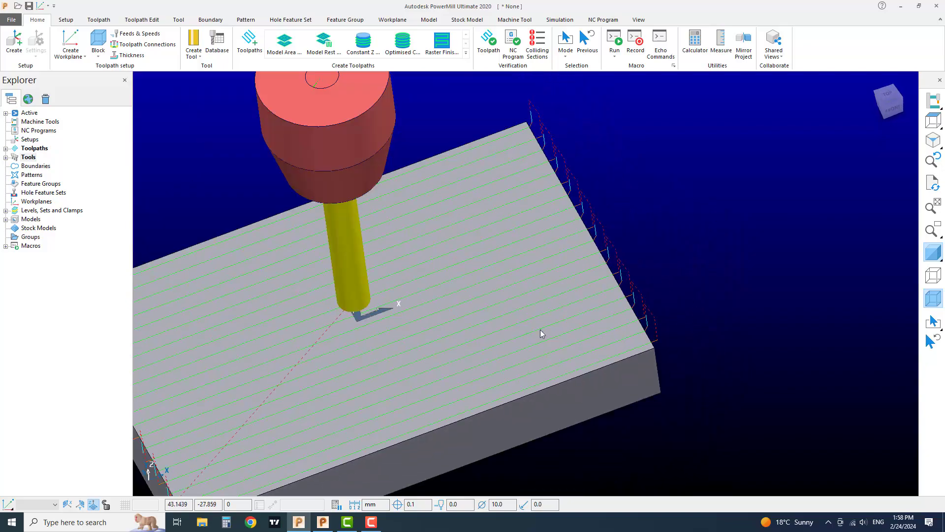
pyautogui.scroll(4, 433, 344)
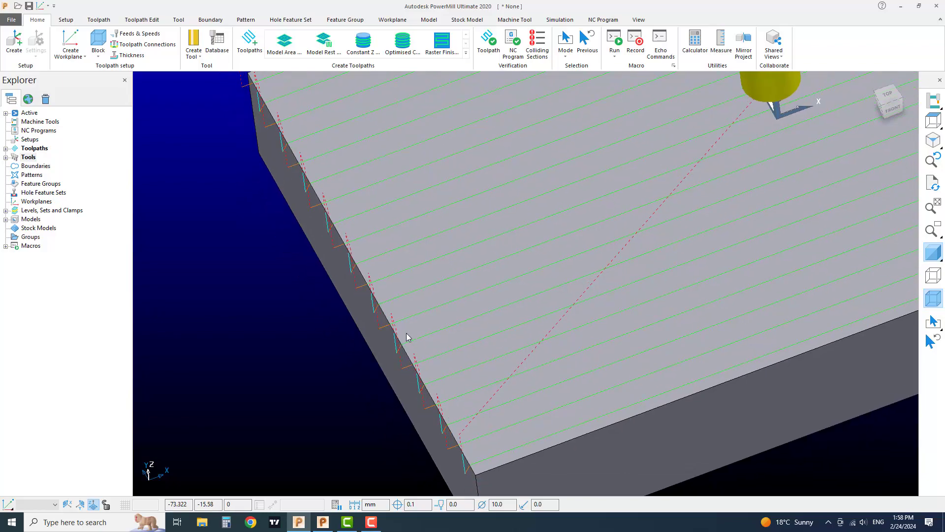
pyautogui.moveTo(455, 394); pyautogui.dragTo(367, 390, button='middle')
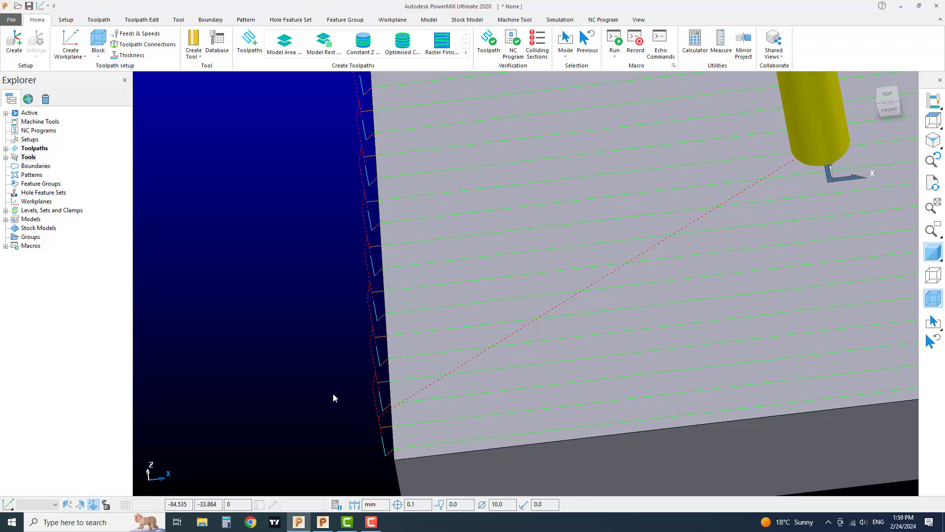
pyautogui.click(371, 521)
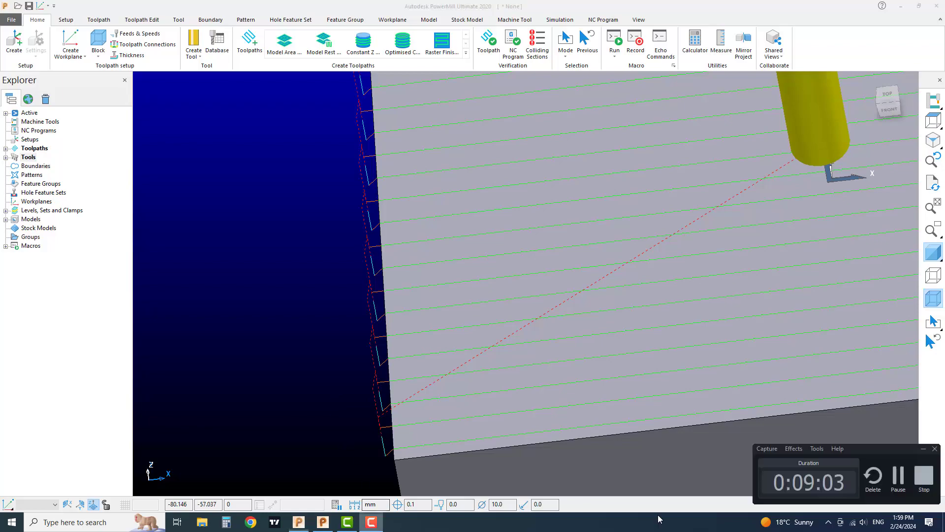